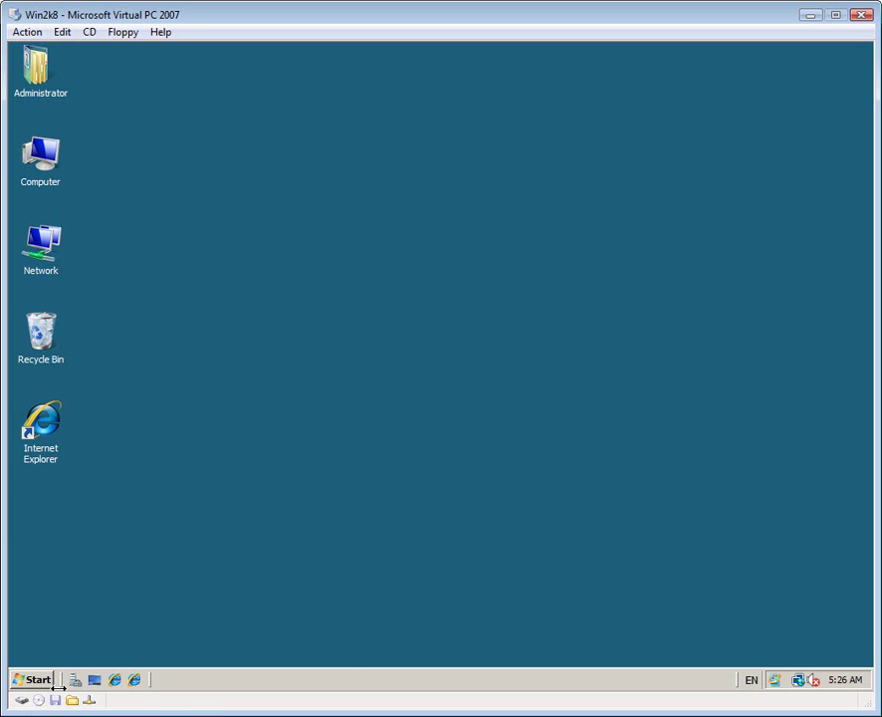
# Launch Report Designer Preview from Microsoft SQL Server 2008 > Reporting Services in the Start menu
pyautogui.click(16, 680)
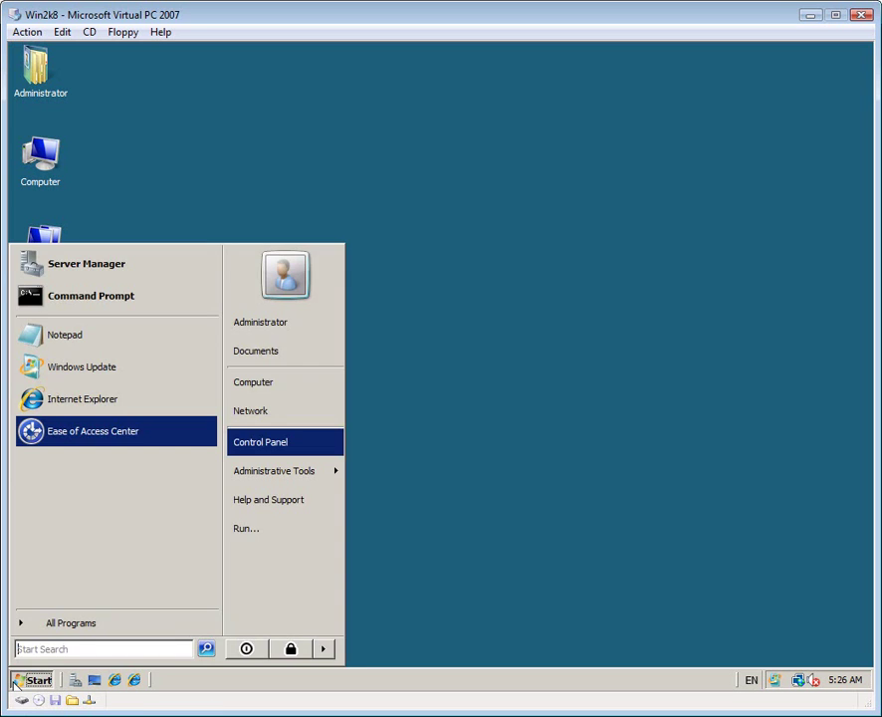
pyautogui.click(37, 627)
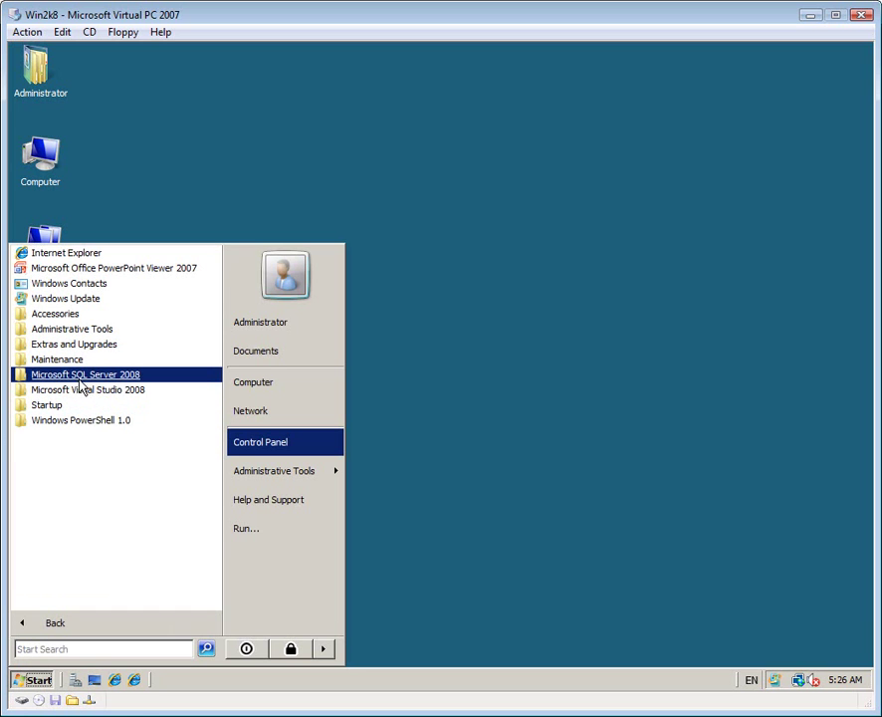
pyautogui.click(74, 377)
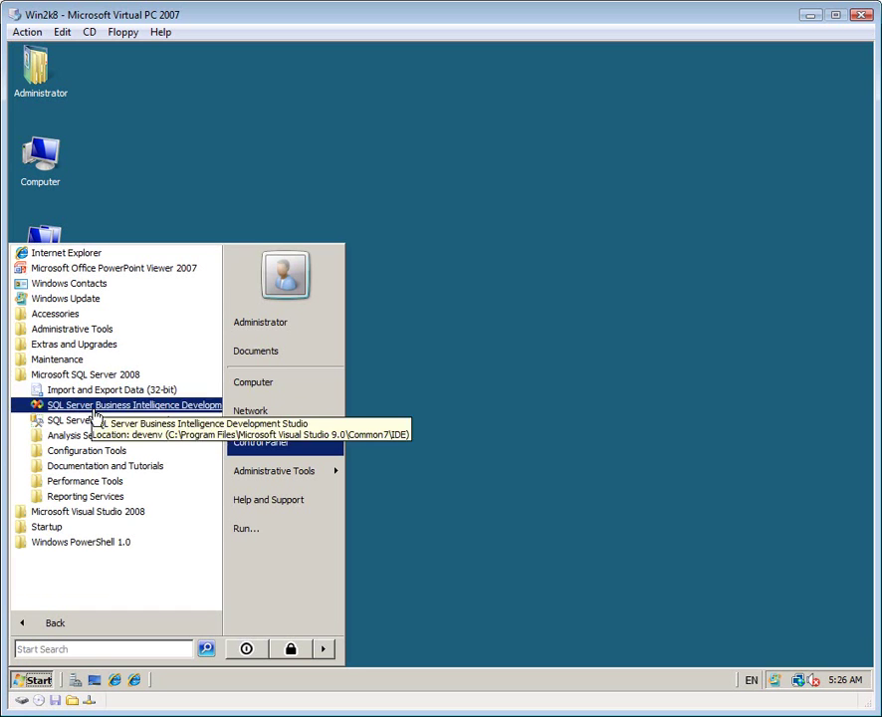
pyautogui.click(90, 498)
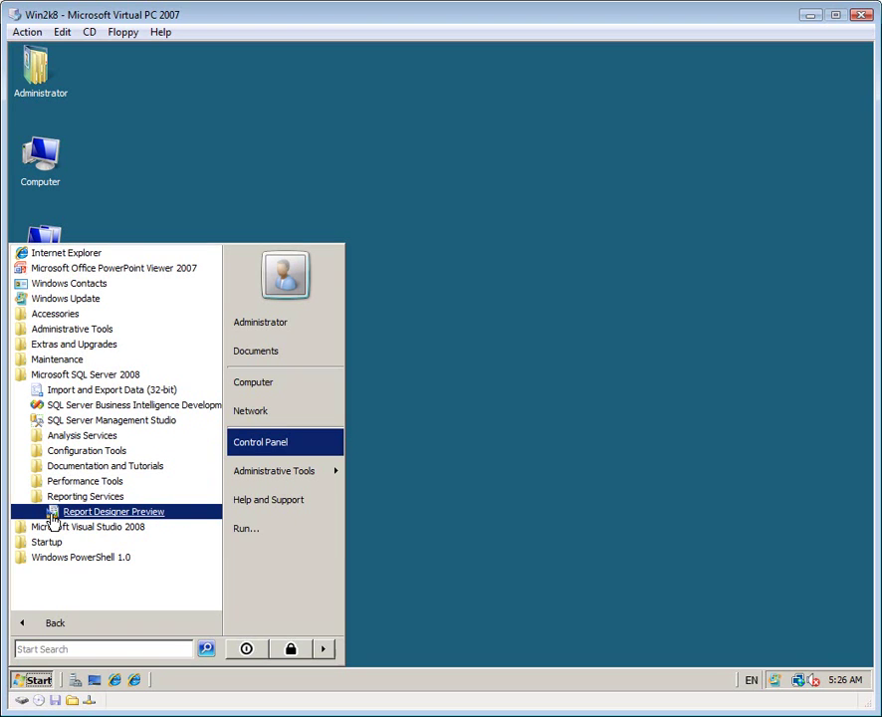
pyautogui.click(53, 520)
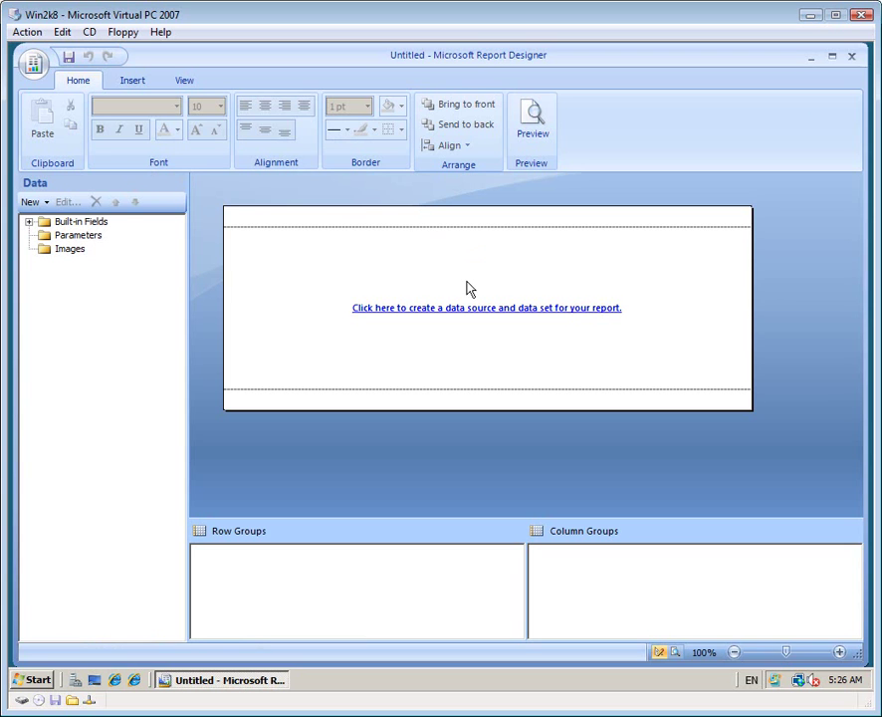
# Connect the data source to the AdventureWorksDW database on localhost, testing the connection
pyautogui.click(469, 316)
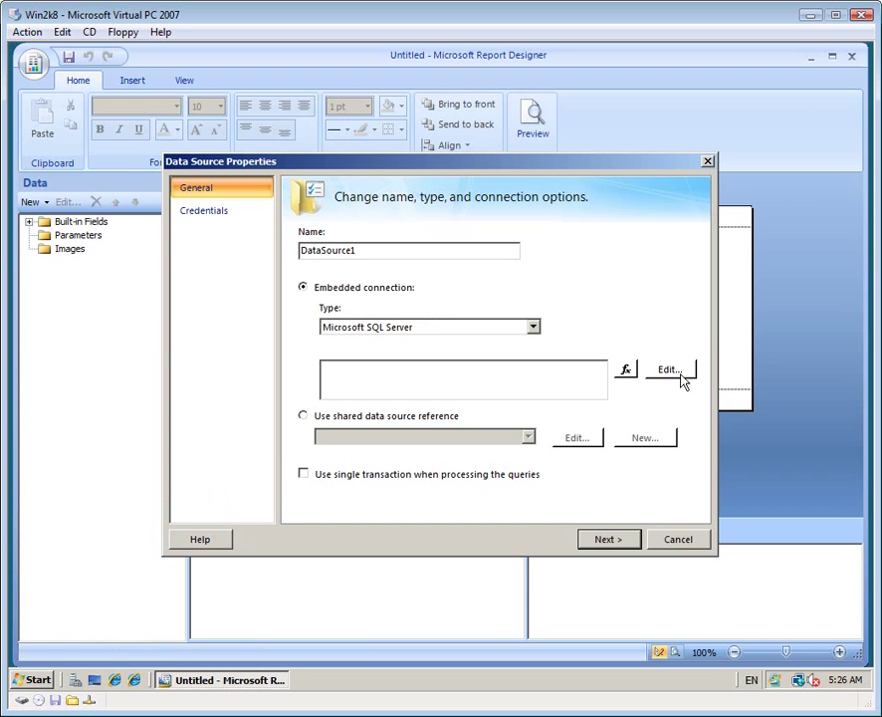
pyautogui.click(680, 378)
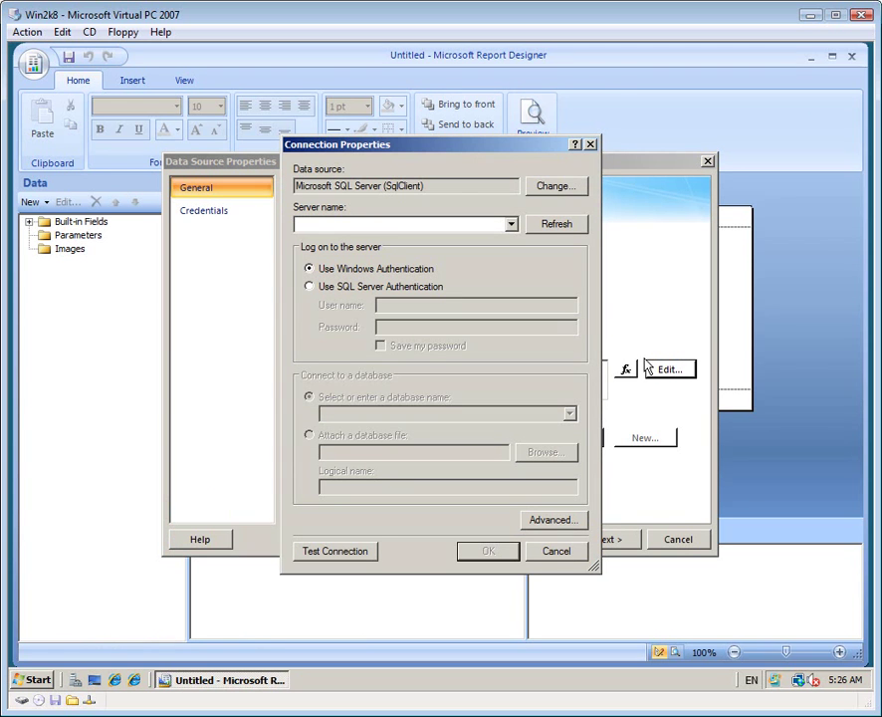
pyautogui.write('local')
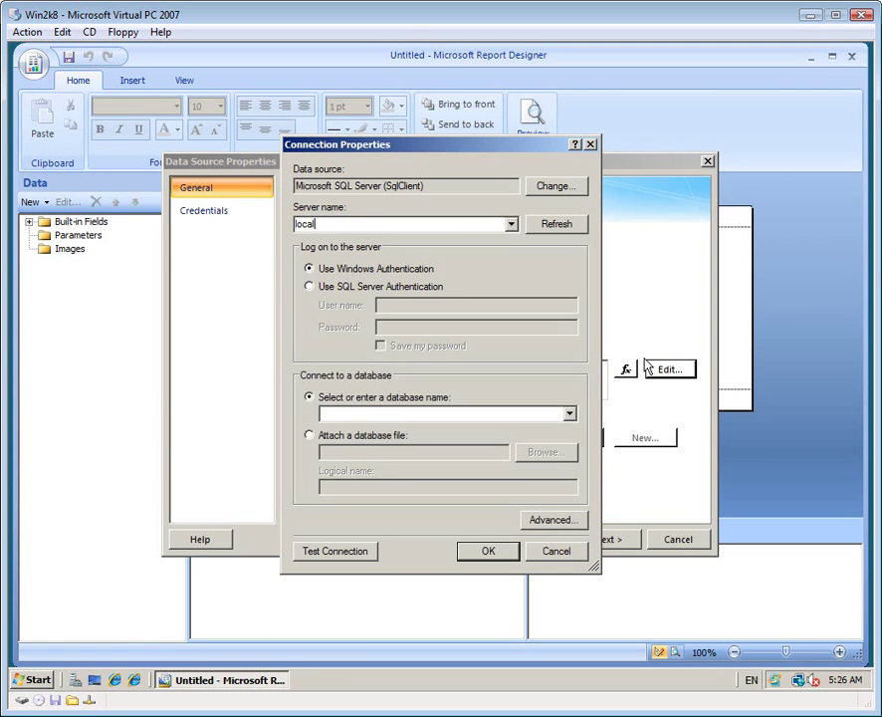
pyautogui.write('host')
pyautogui.click(571, 414)
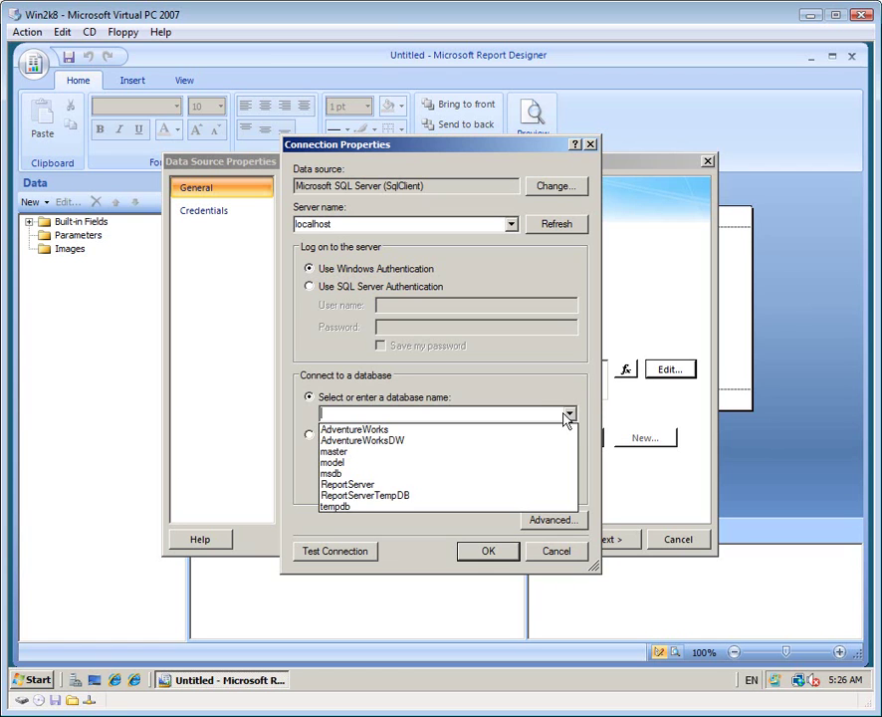
pyautogui.click(510, 446)
pyautogui.click(363, 554)
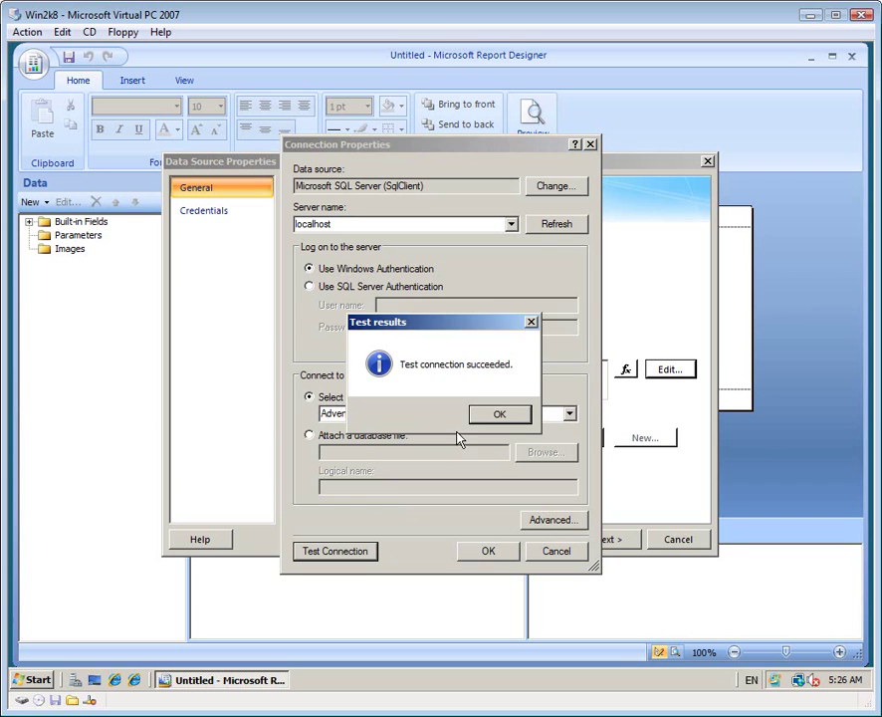
pyautogui.click(496, 418)
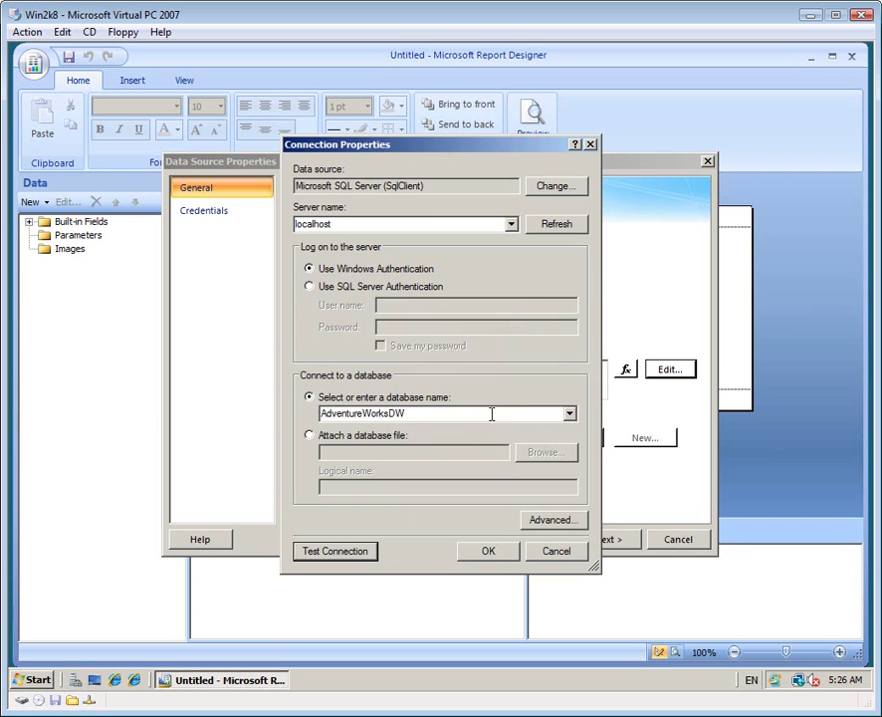
pyautogui.click(489, 554)
# Paste the prepared SQL query, run it, and finish creating the dataset
pyautogui.click(606, 541)
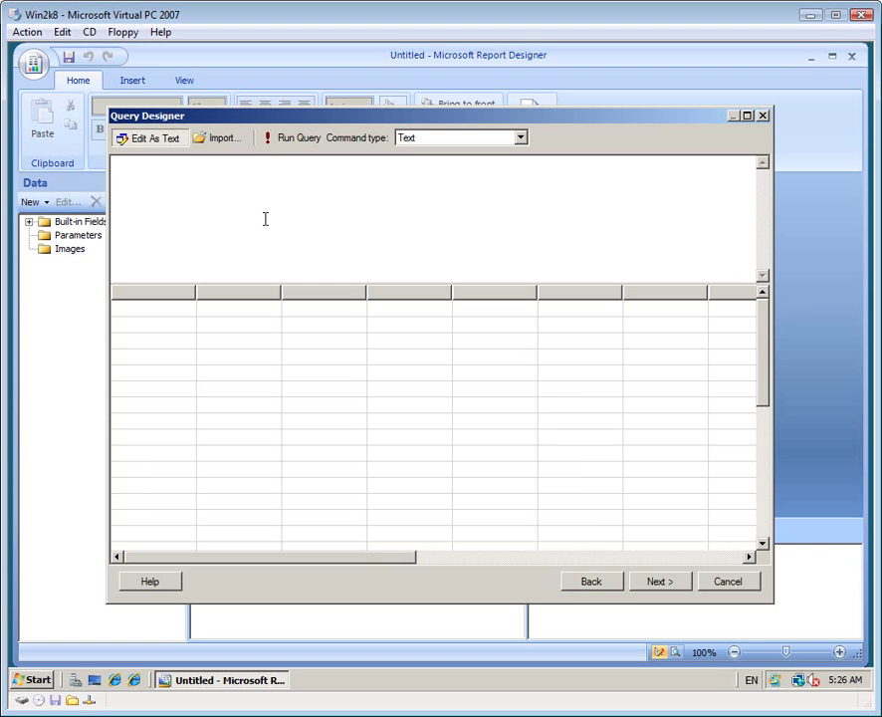
pyautogui.hotkey('ctrl', 'v')
pyautogui.click(295, 148)
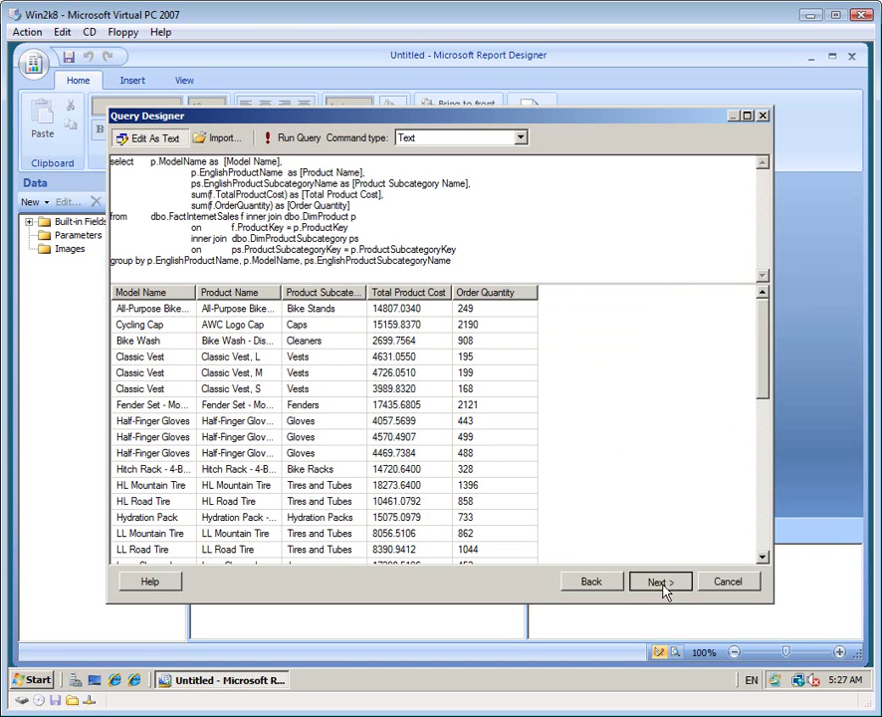
pyautogui.click(662, 584)
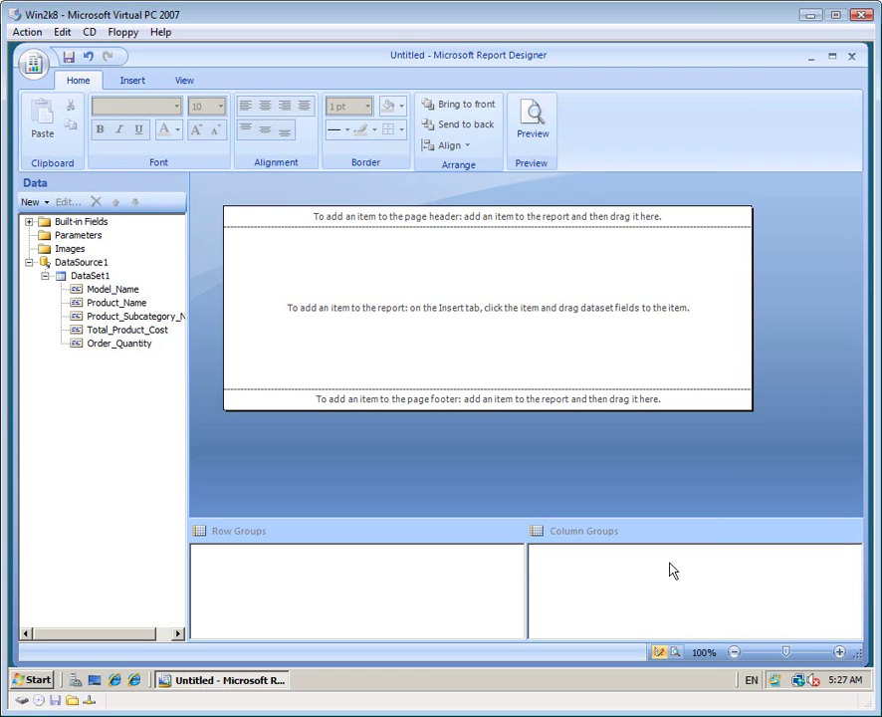
# Inspect DataSource1, DataSet1 and the Parameters folder in the Report Data pane
pyautogui.click(101, 263)
pyautogui.click(103, 277)
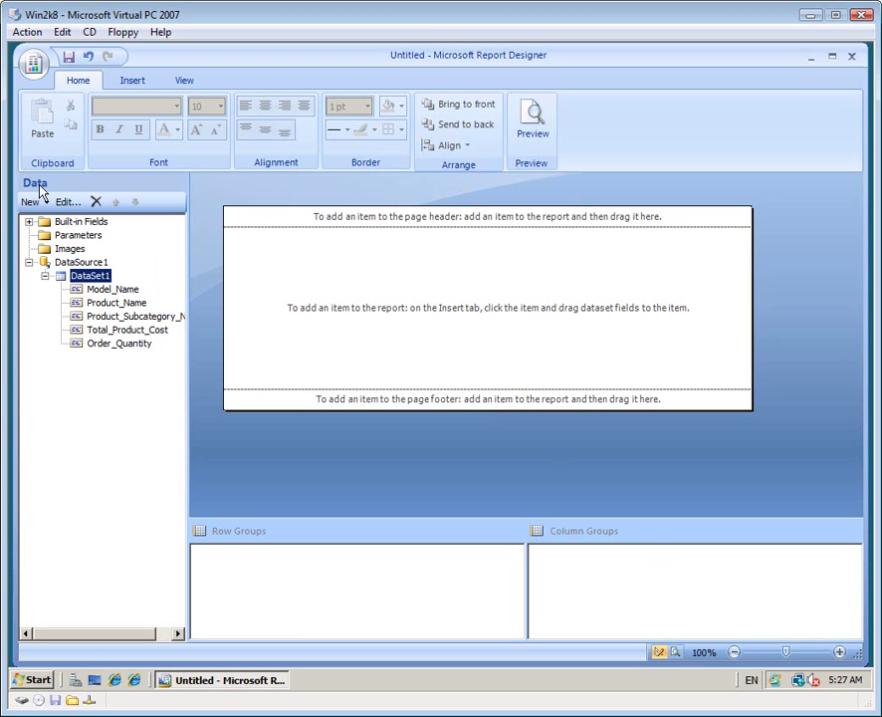
pyautogui.click(71, 237)
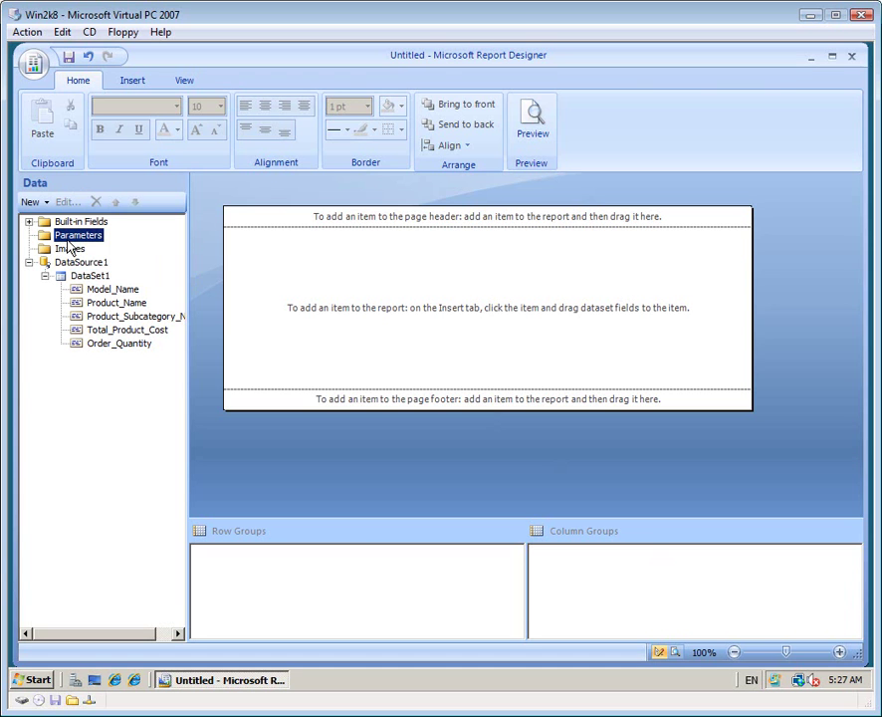
# Turn on the Property Pane and the Ruler from the View tab
pyautogui.click(171, 84)
pyautogui.click(154, 138)
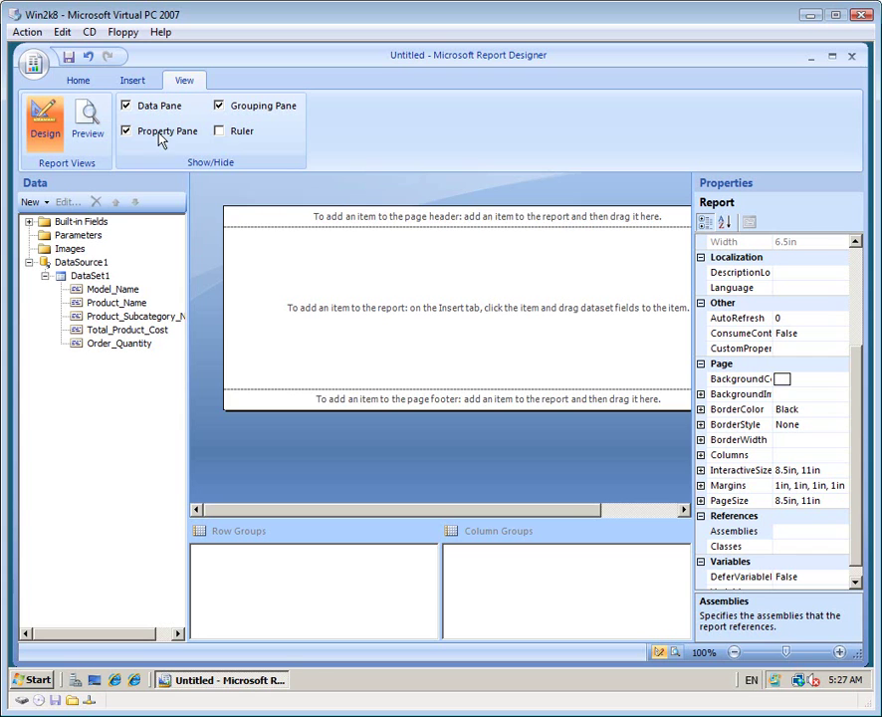
pyautogui.click(245, 140)
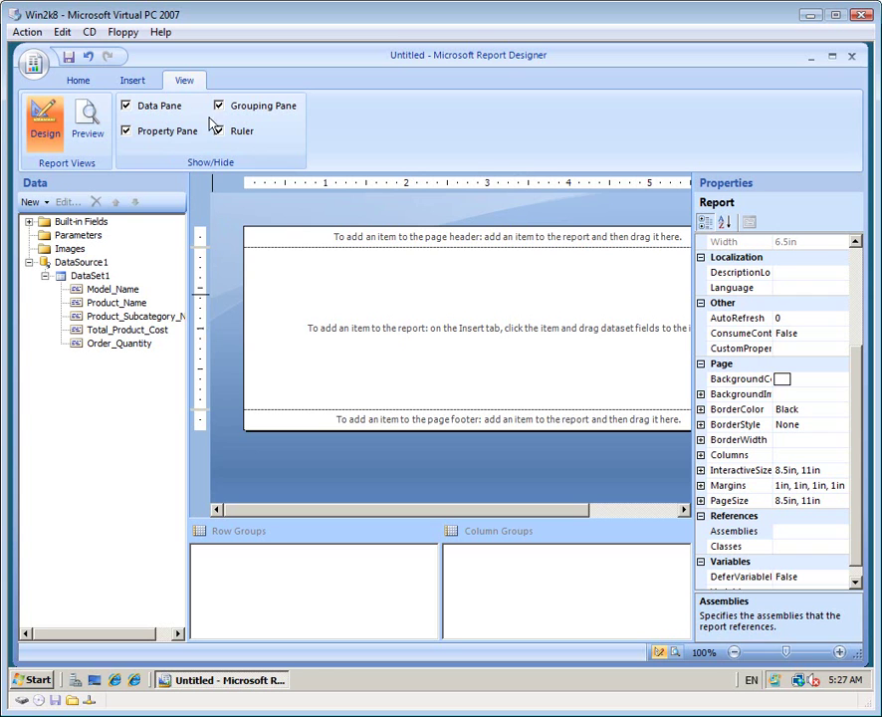
# Insert a table and move it slightly down and right in the report body
pyautogui.click(133, 83)
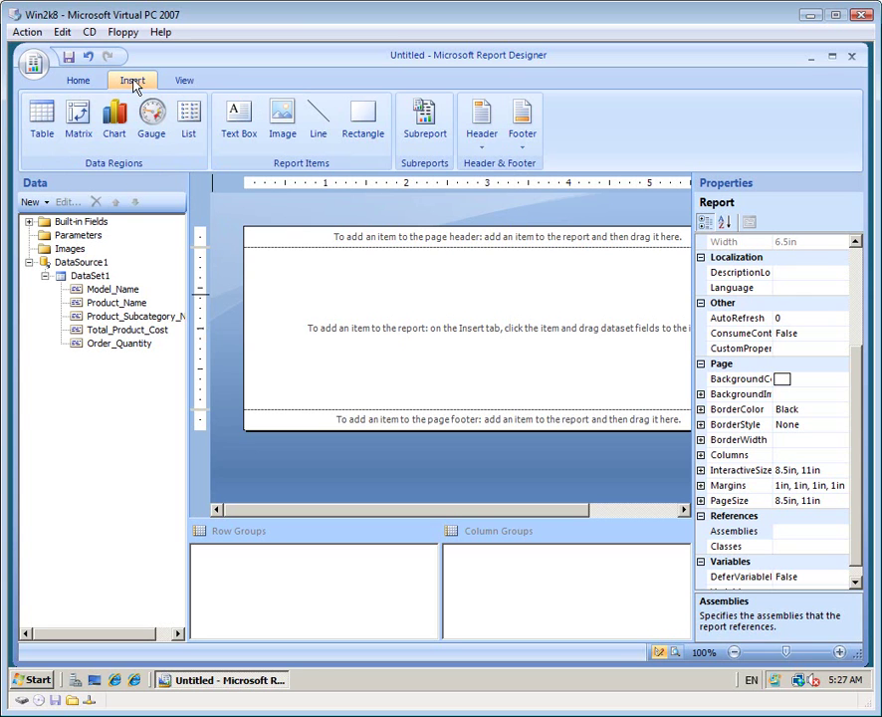
pyautogui.click(44, 128)
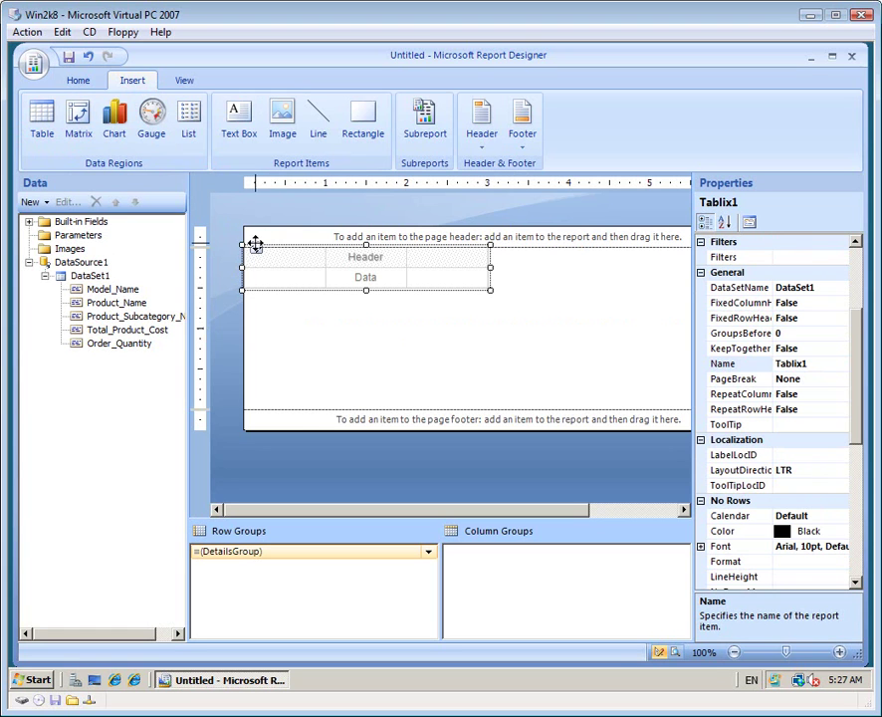
pyautogui.moveTo(257, 247); pyautogui.dragTo(328, 286)
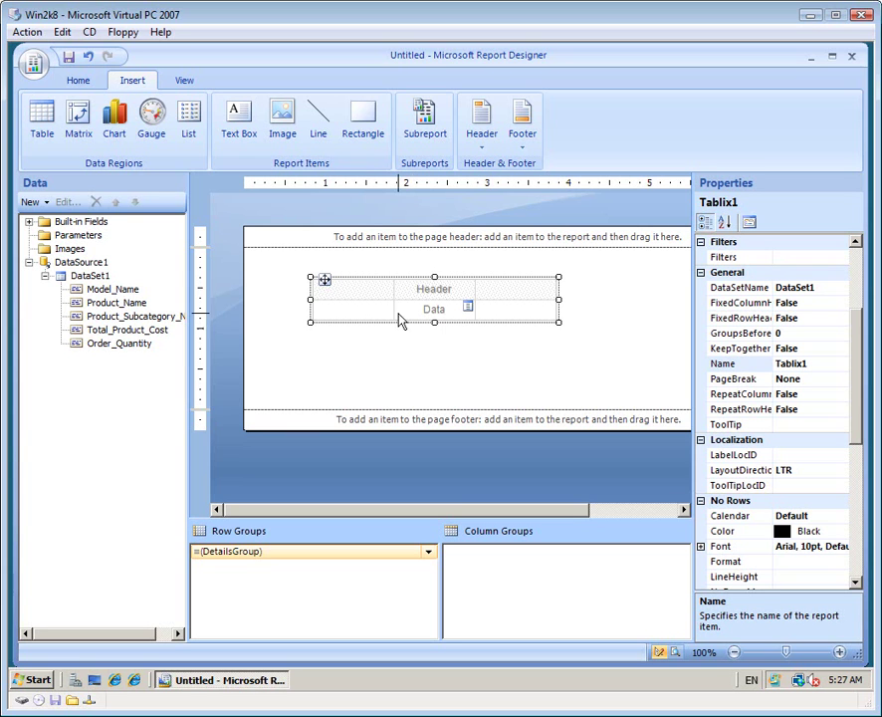
# Place Total_Product_Cost in the table's middle column and Order_Quantity in the third column
pyautogui.click(150, 334)
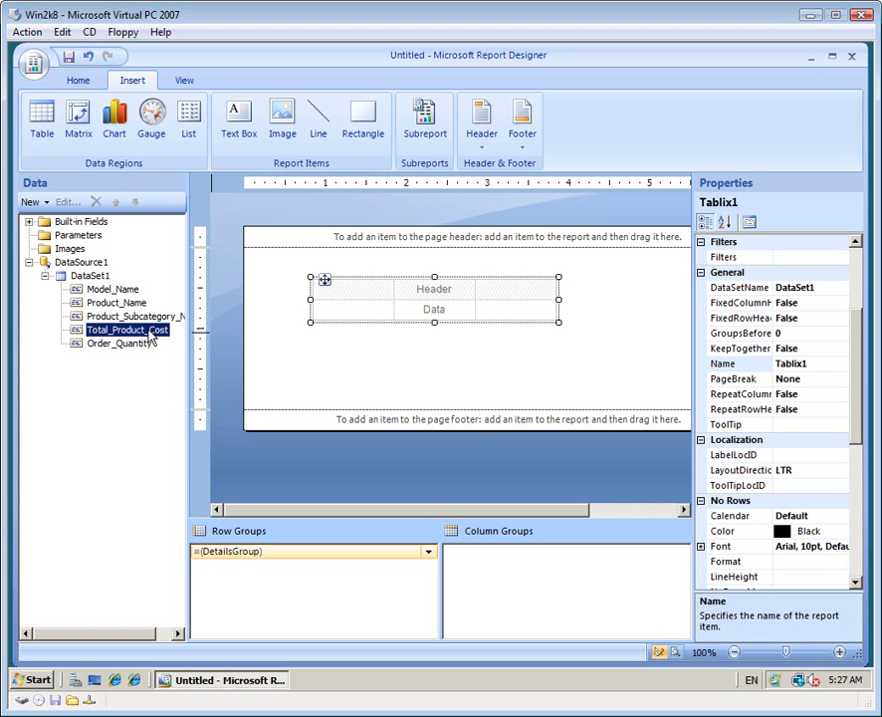
pyautogui.moveTo(149, 335); pyautogui.dragTo(419, 313)
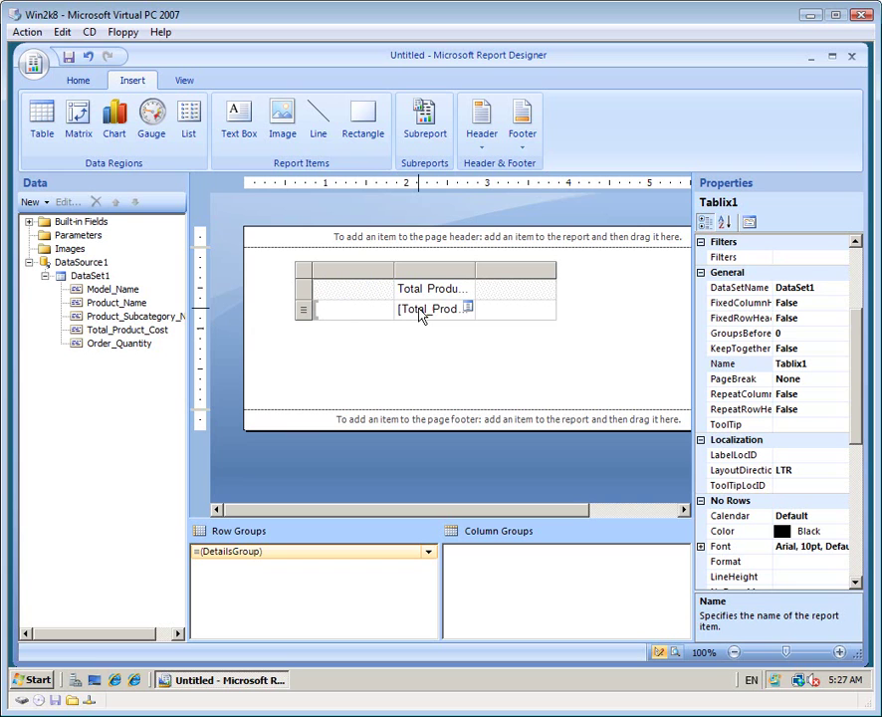
pyautogui.moveTo(550, 307)
pyautogui.click(549, 308)
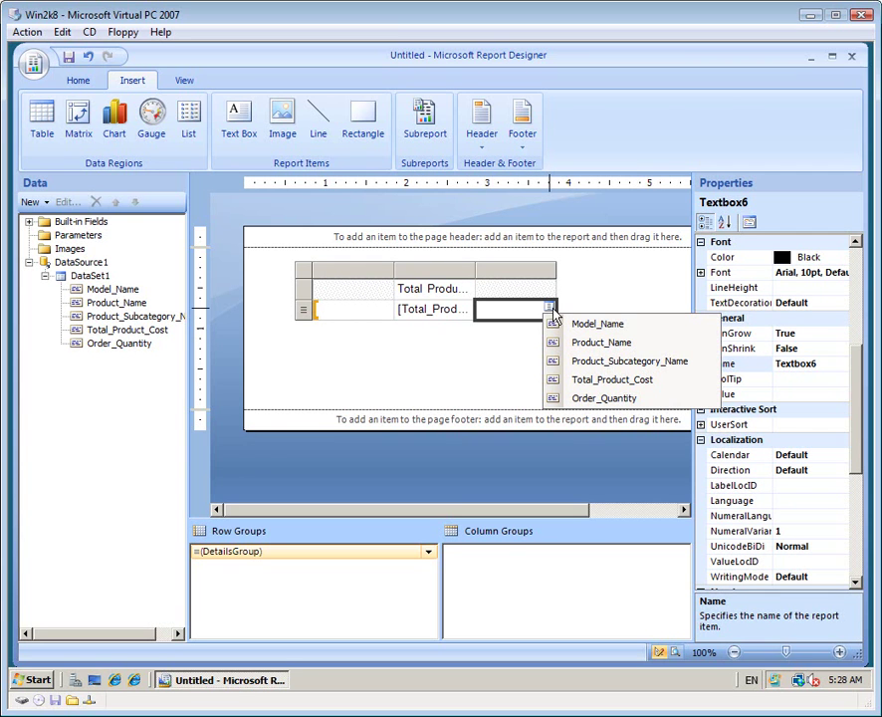
pyautogui.click(583, 402)
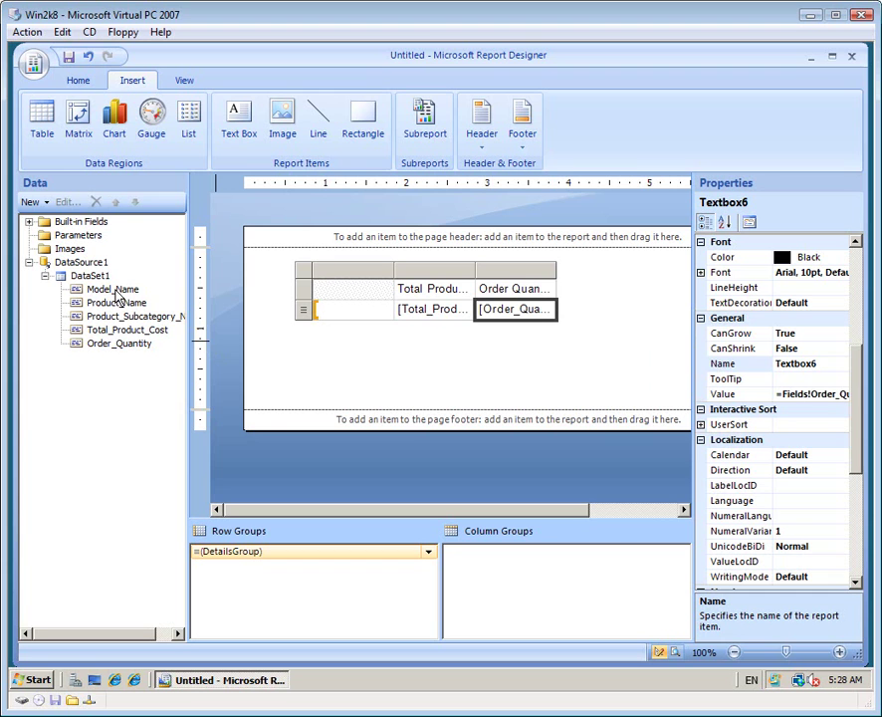
# Drop the Model_Name field into Row Groups so rows are grouped by model
pyautogui.click(115, 289)
pyautogui.moveTo(115, 290); pyautogui.dragTo(227, 557)
pyautogui.moveTo(227, 558); pyautogui.dragTo(225, 554)
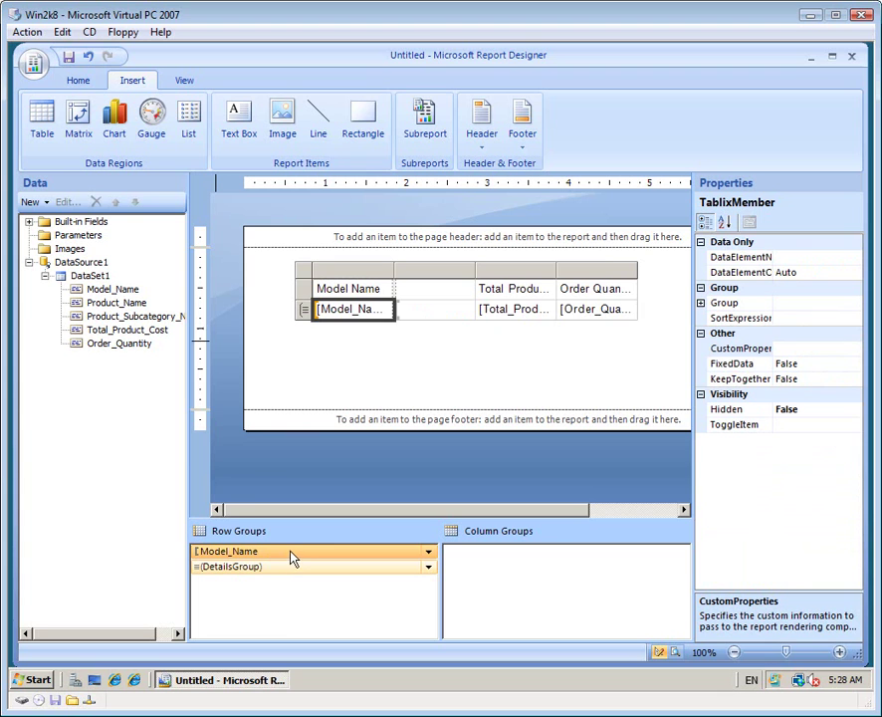
# Add a child group on [Product_Name] under Model_Name, naming it Product_Name
pyautogui.click(429, 554)
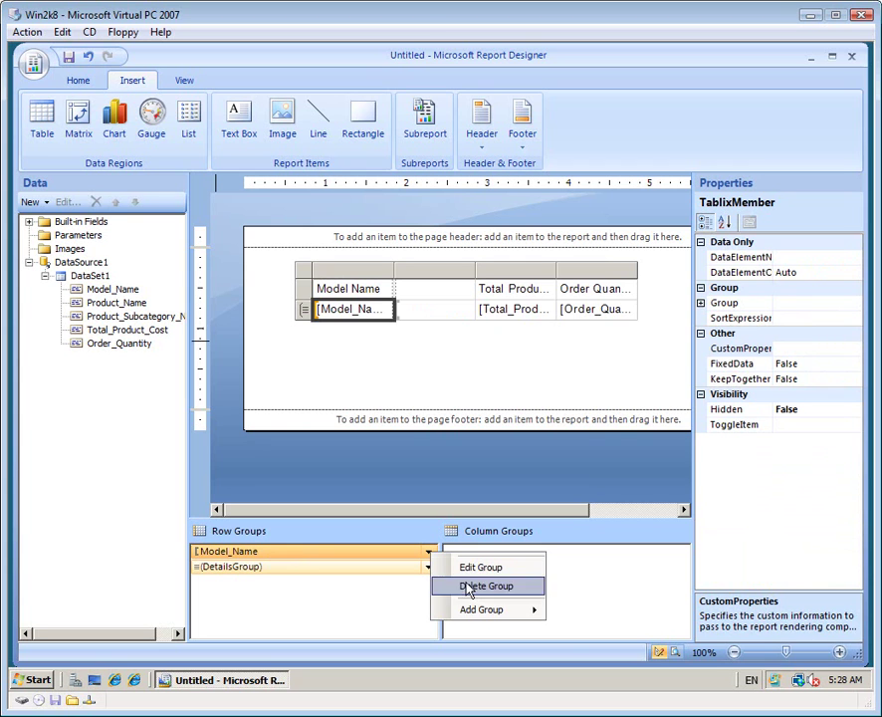
pyautogui.moveTo(474, 614)
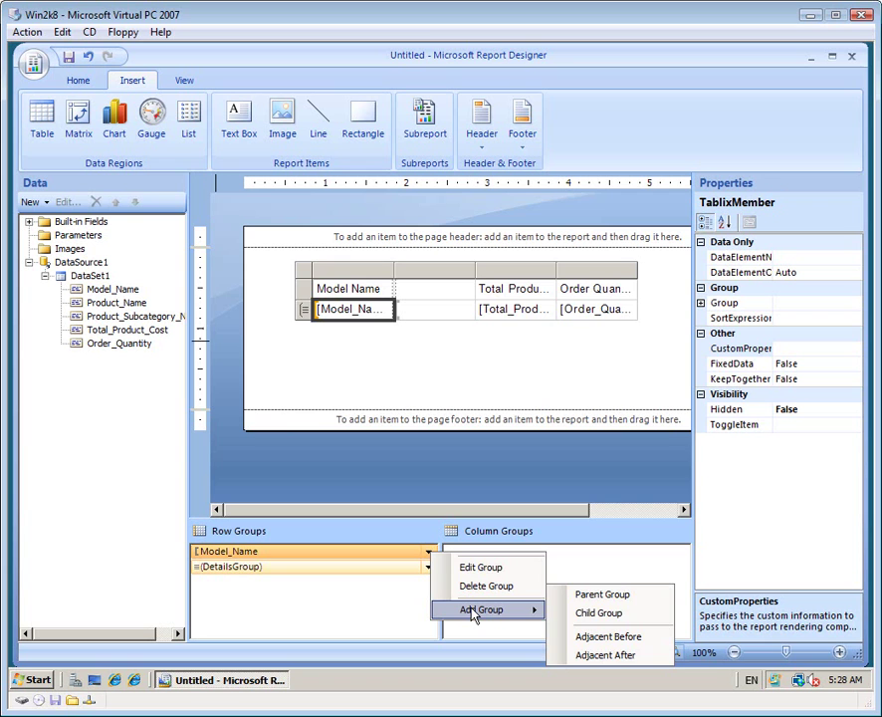
pyautogui.click(569, 615)
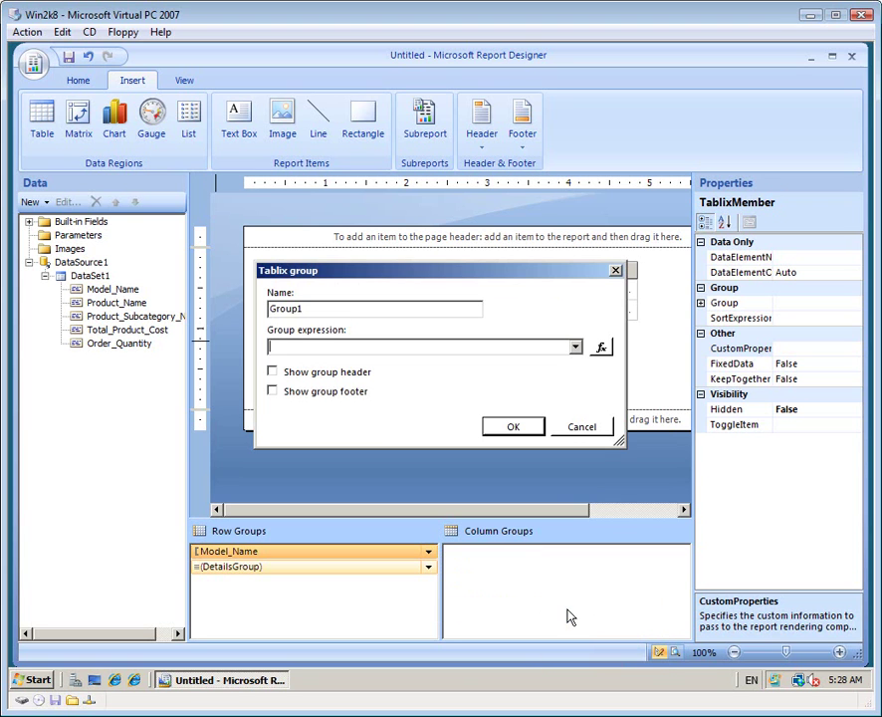
pyautogui.click(575, 347)
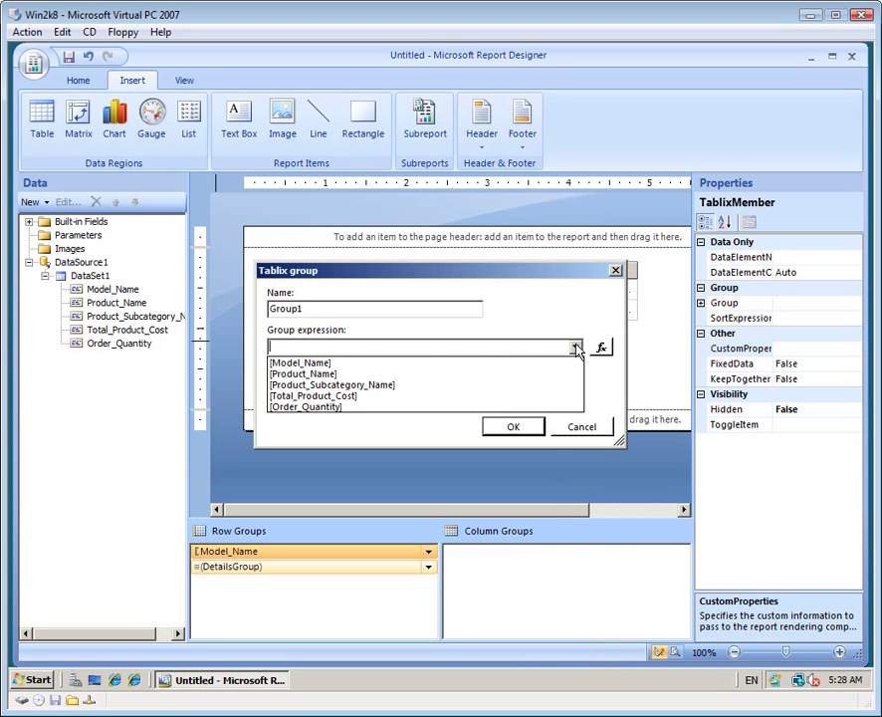
pyautogui.click(555, 374)
pyautogui.hotkey('ctrl', 'c')
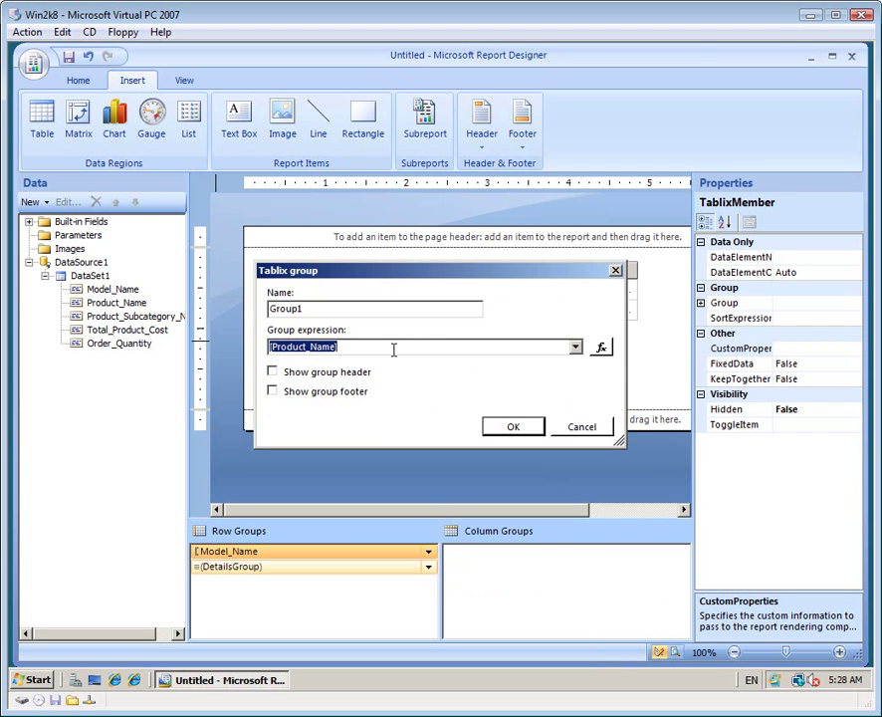
pyautogui.doubleClick(327, 309)
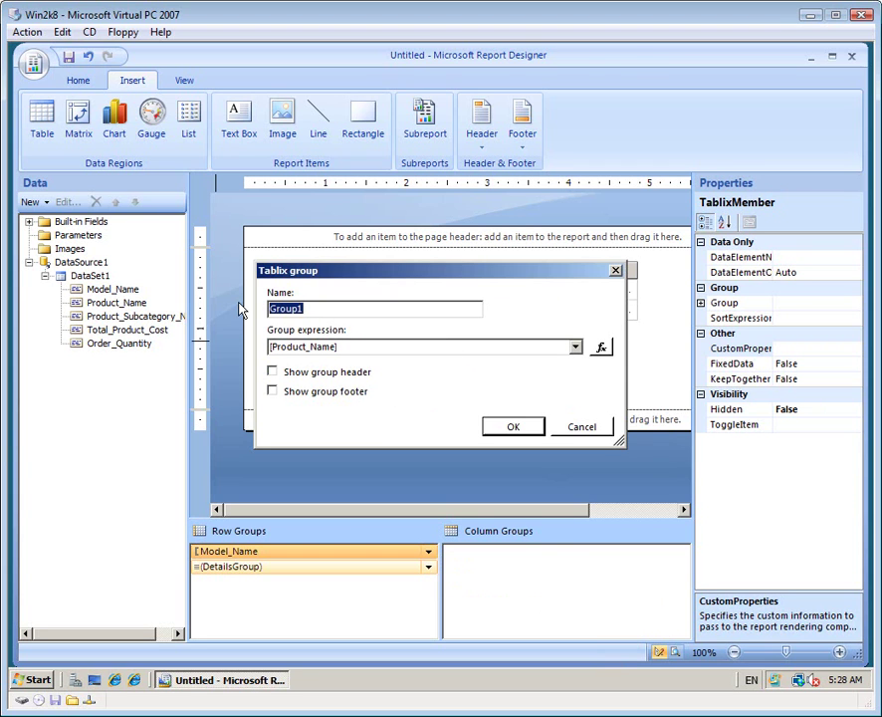
pyautogui.hotkey('ctrl', 'v')
pyautogui.press('Home')
pyautogui.press('Delete')
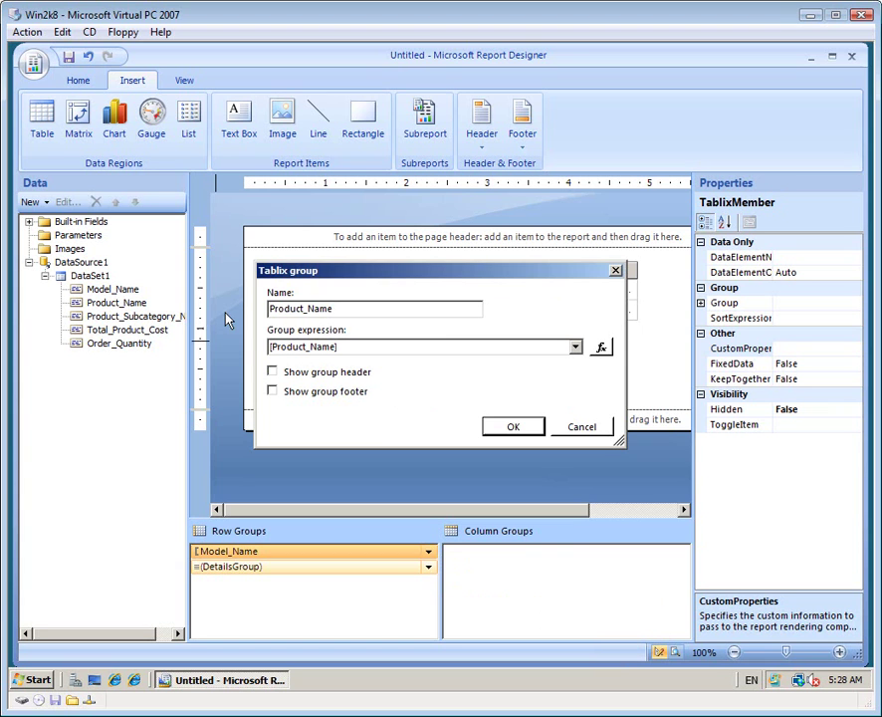
pyautogui.click(531, 430)
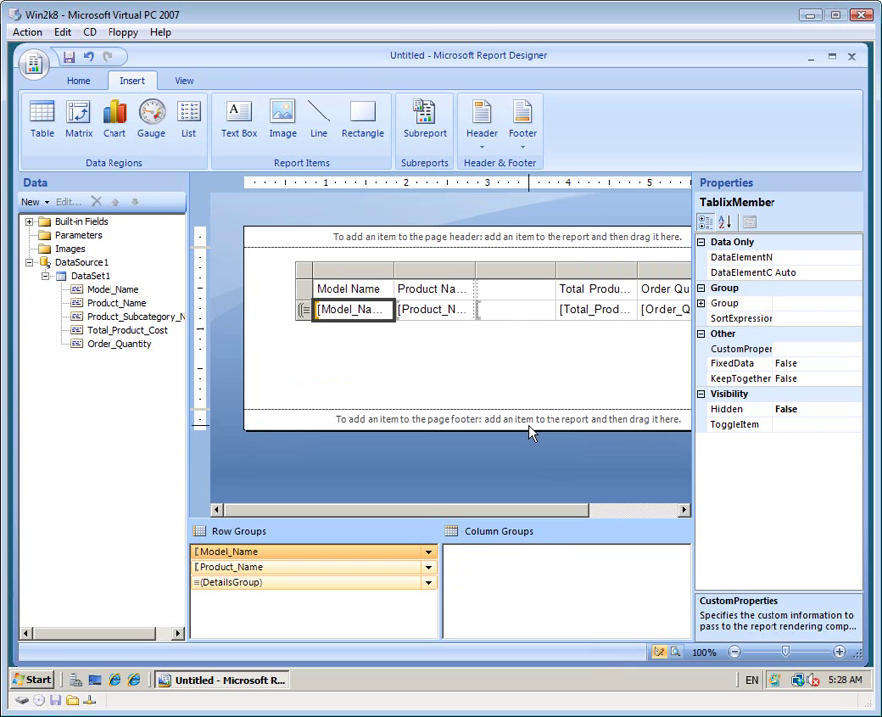
# Delete the empty third column from the table
pyautogui.click(519, 272)
pyautogui.rightClick(521, 272)
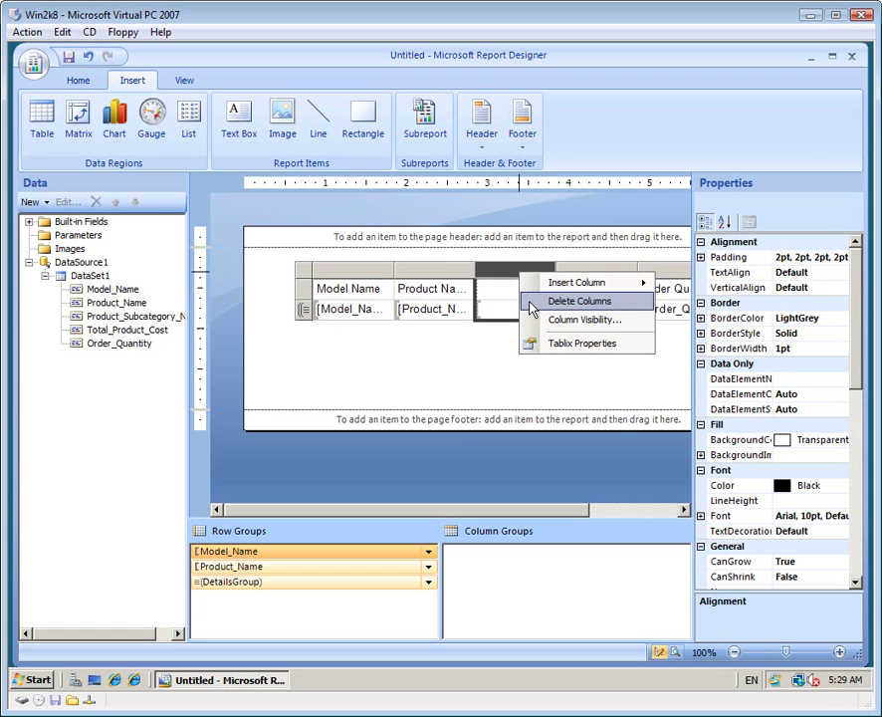
pyautogui.click(579, 301)
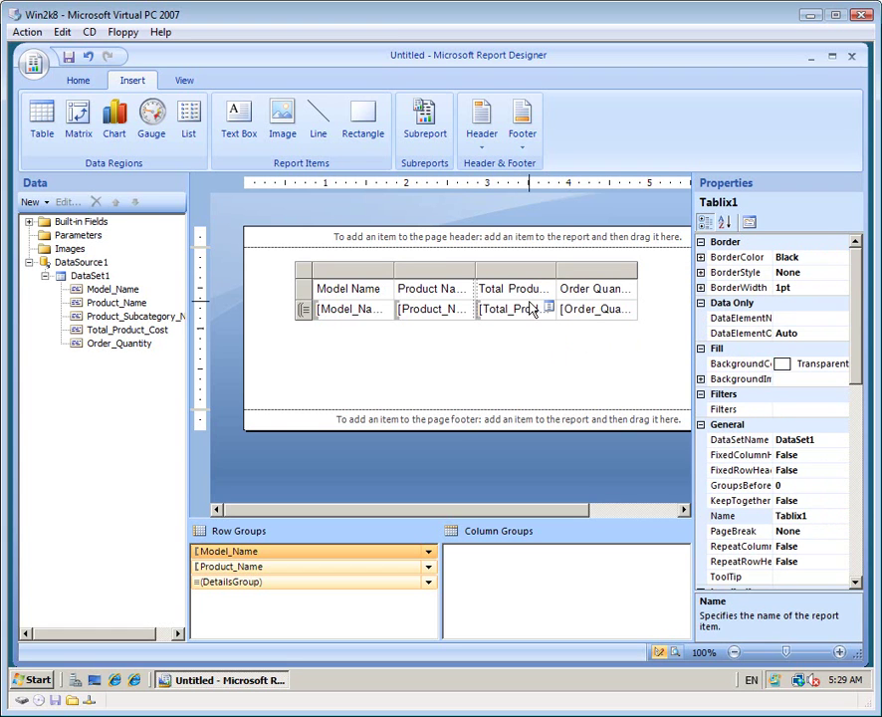
# Add Total rows after each Model_Name group and after each Product_Name group
pyautogui.click(368, 316)
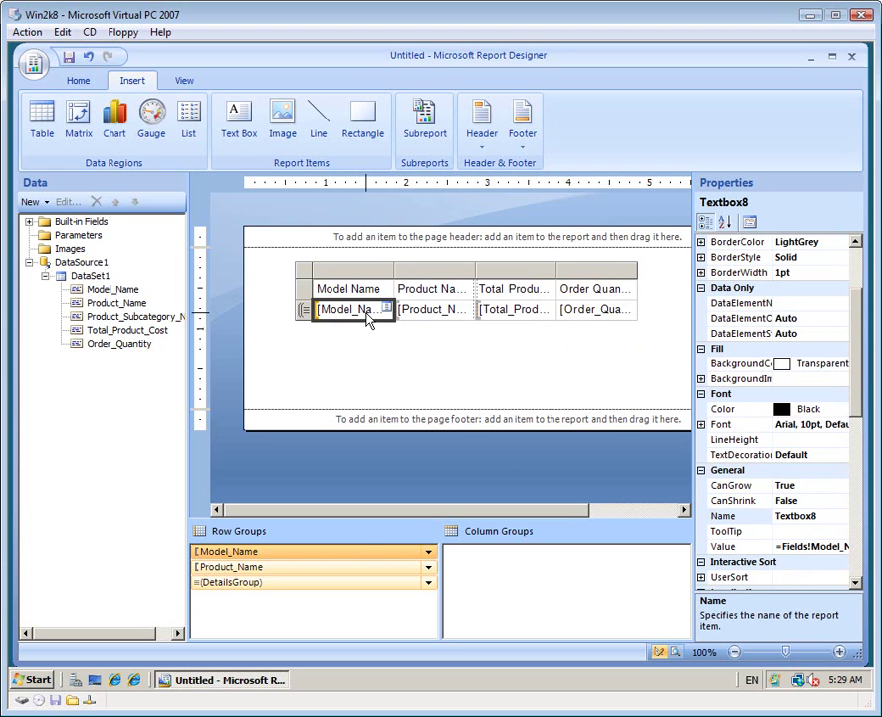
pyautogui.rightClick(369, 318)
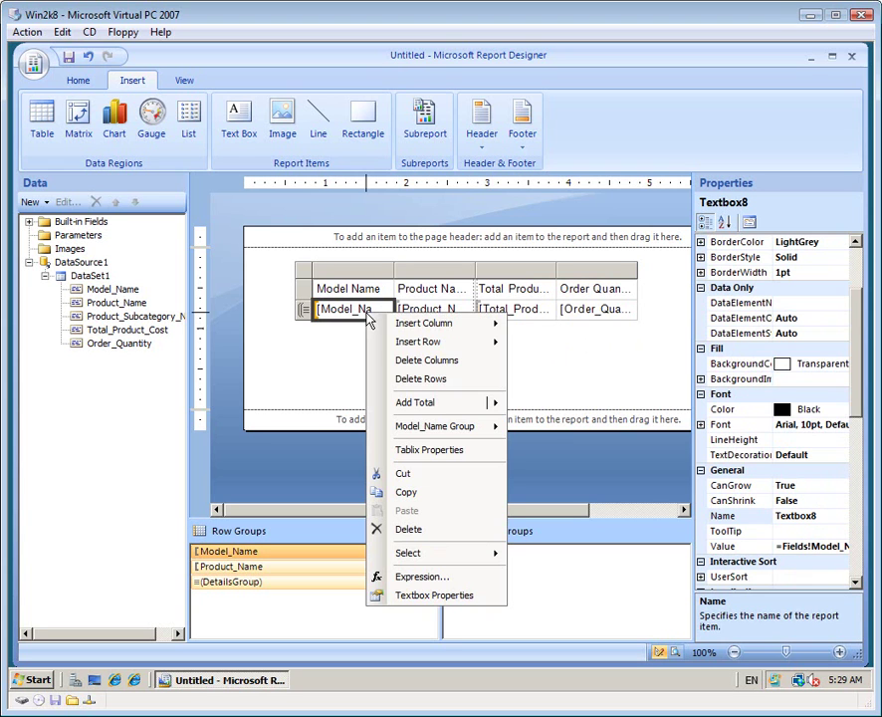
pyautogui.moveTo(439, 408)
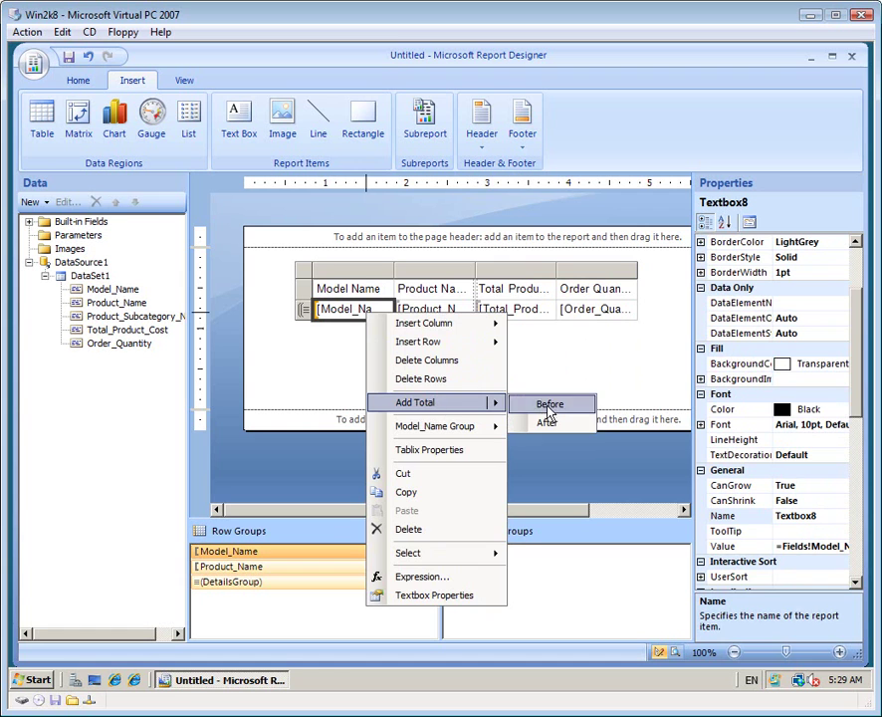
pyautogui.click(546, 423)
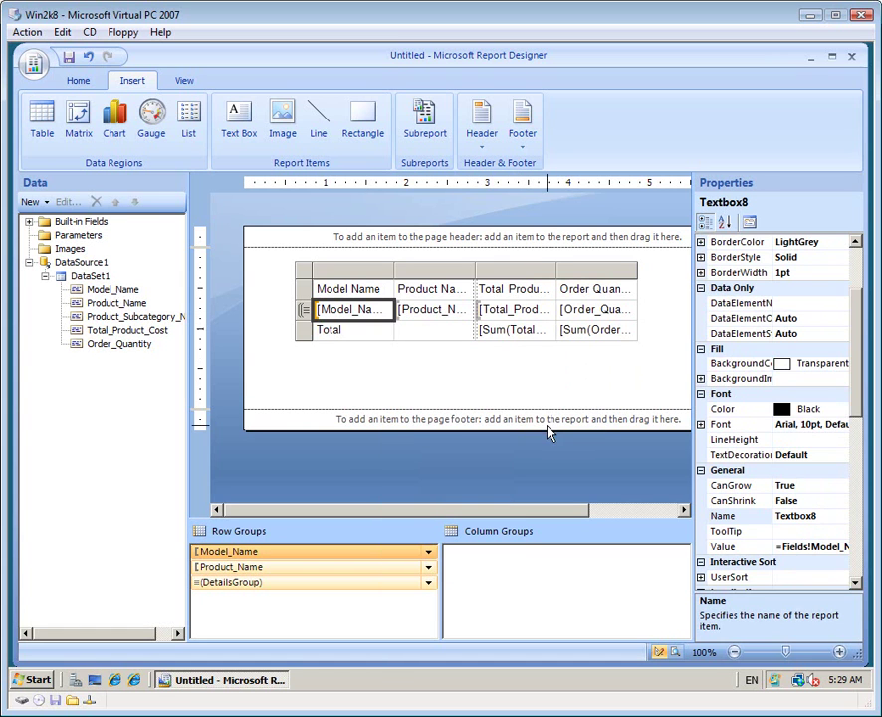
pyautogui.click(459, 318)
pyautogui.rightClick(460, 319)
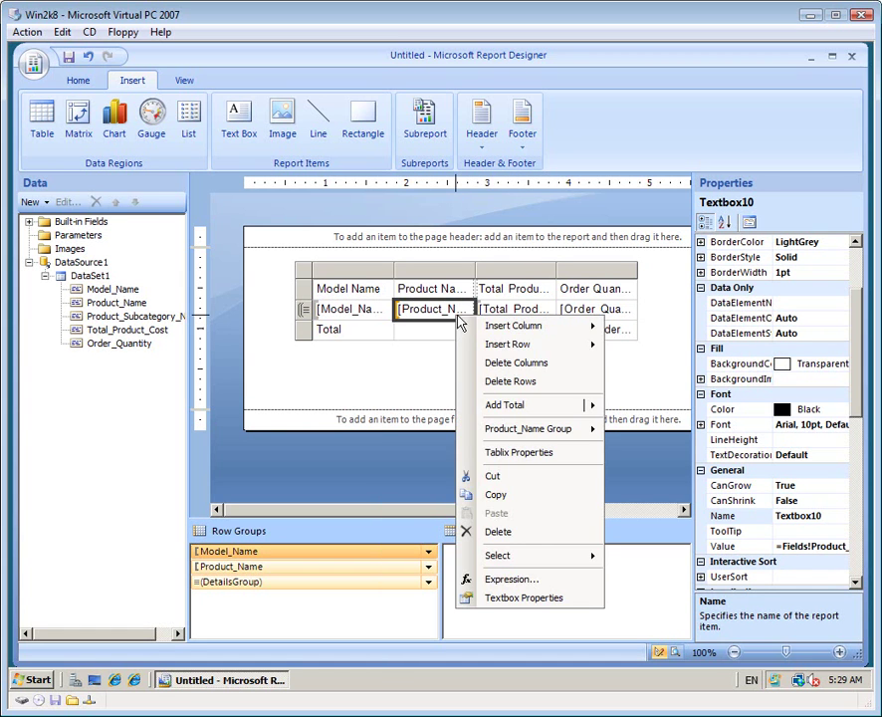
pyautogui.moveTo(532, 408)
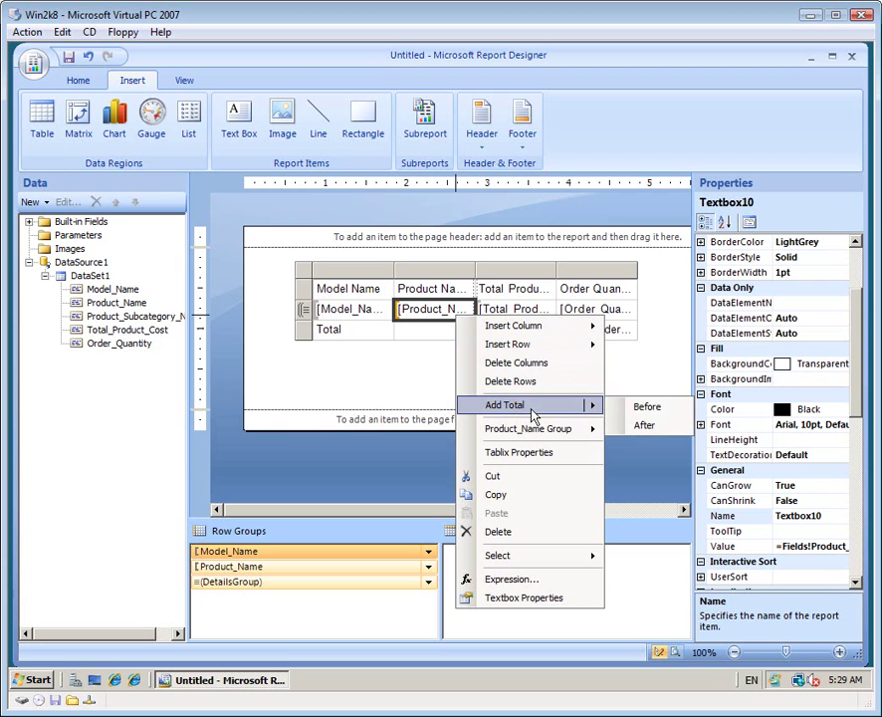
pyautogui.click(643, 427)
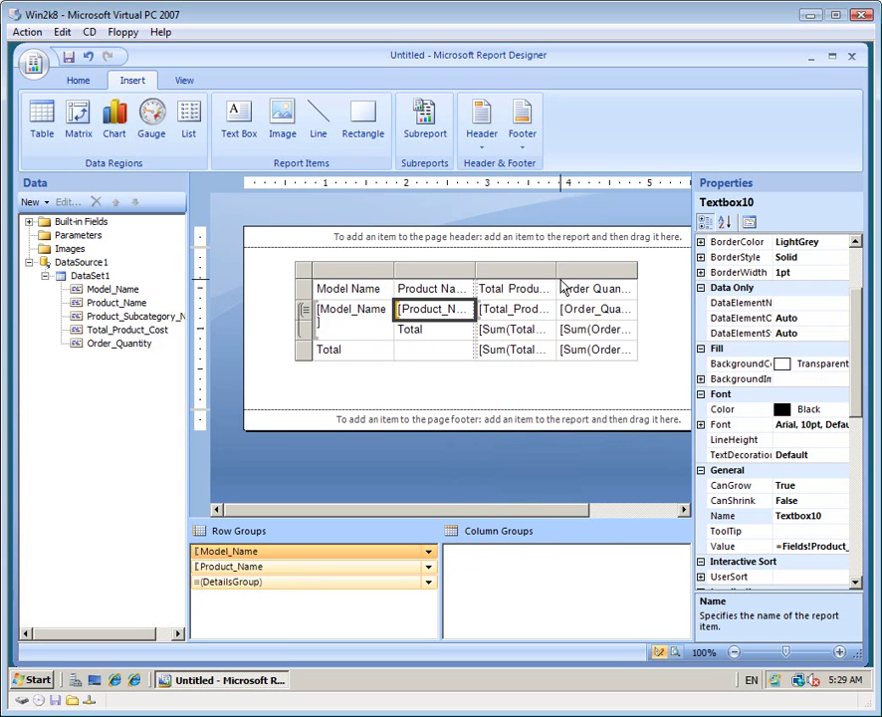
# Widen the Total Product Cost column and set Format to c on its three cost cells
pyautogui.moveTo(556, 271); pyautogui.dragTo(595, 276)
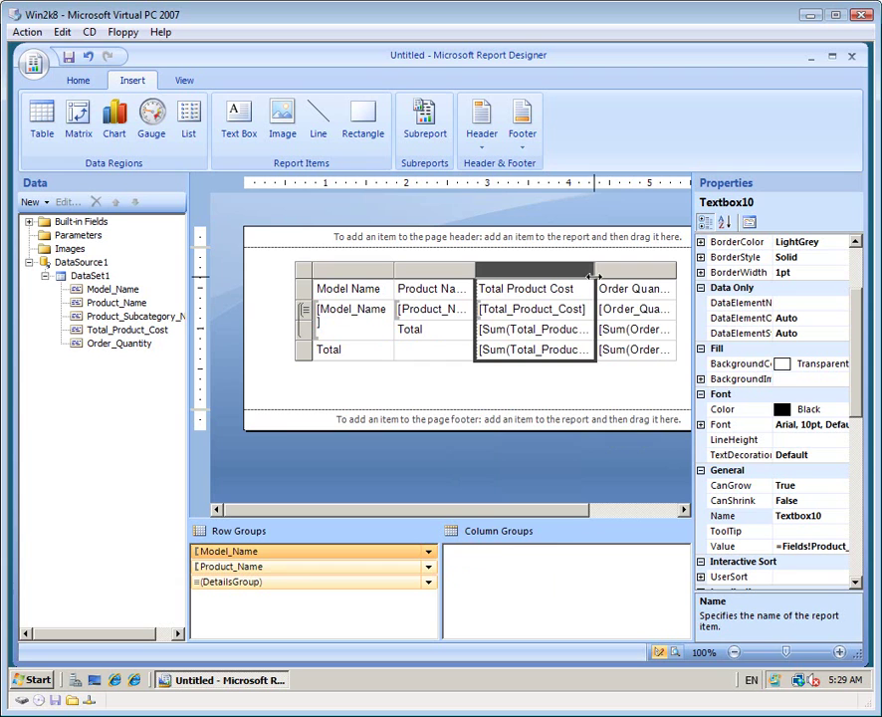
pyautogui.click(541, 311)
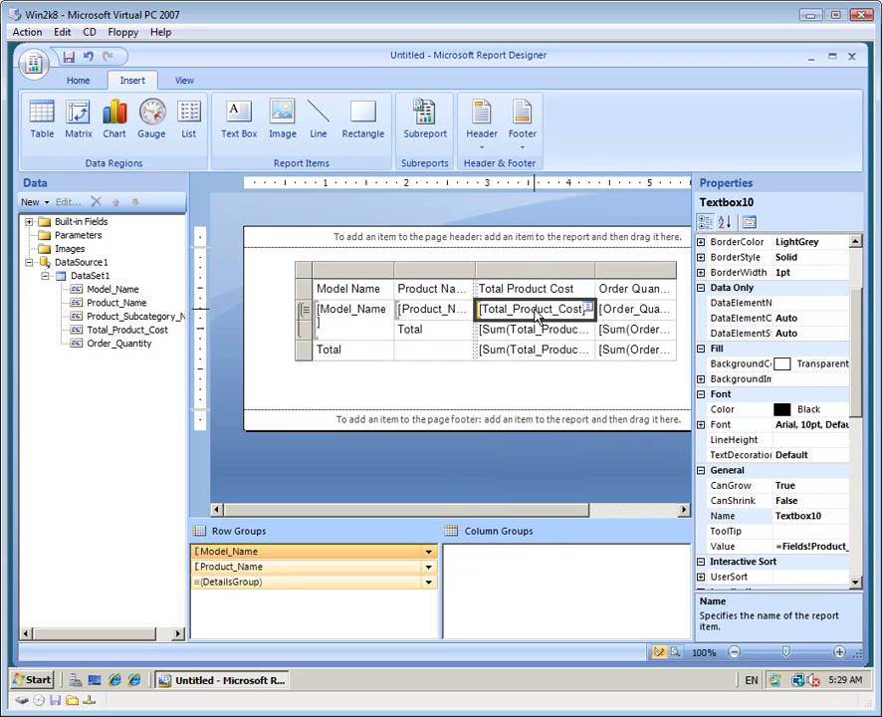
pyautogui.moveTo(538, 313); pyautogui.dragTo(543, 356)
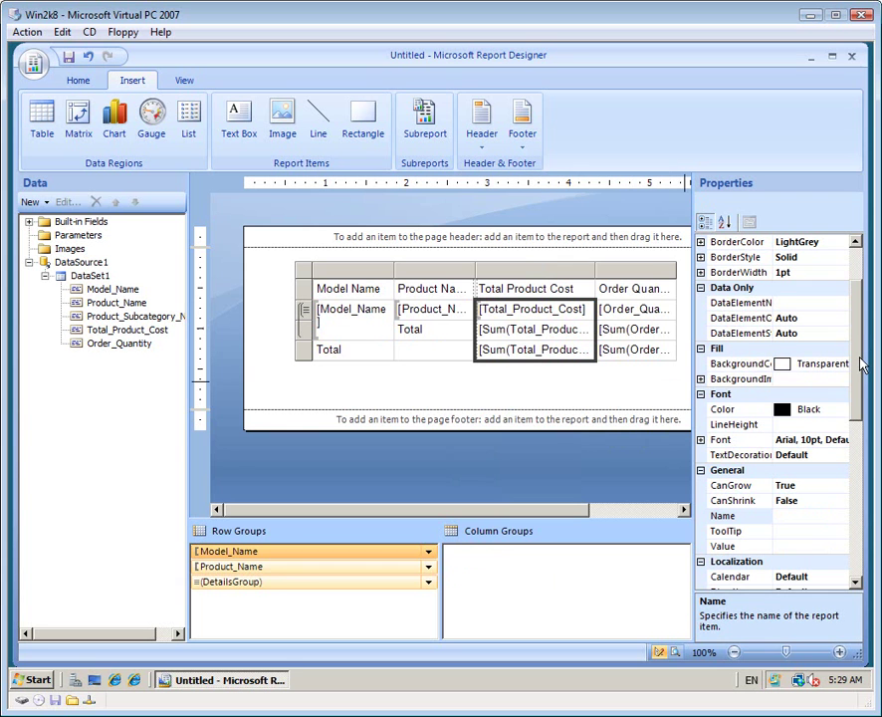
pyautogui.moveTo(861, 364); pyautogui.dragTo(832, 475)
pyautogui.click(815, 470)
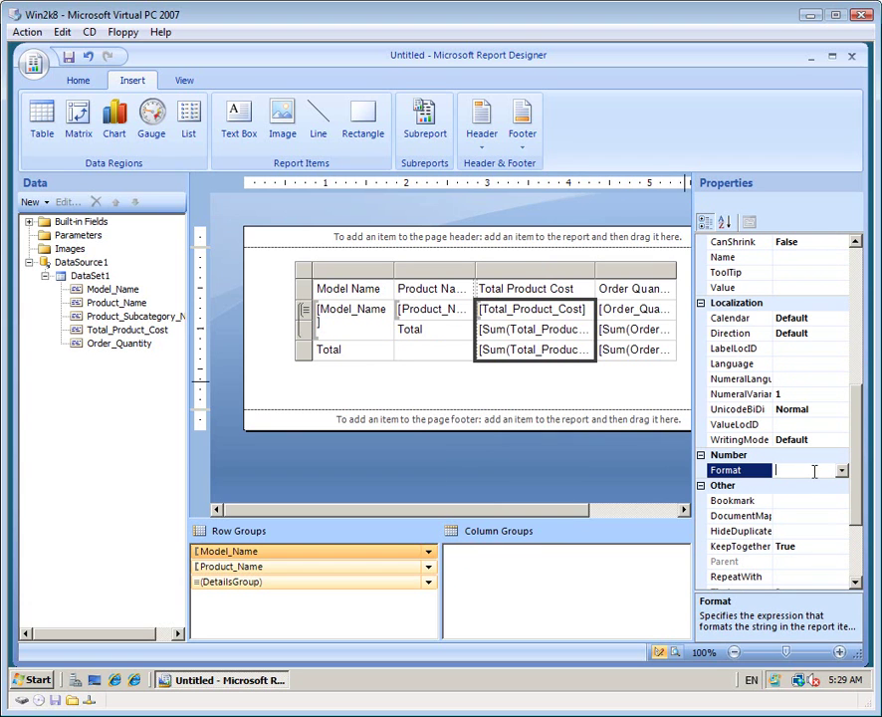
pyautogui.write('c')
pyautogui.click(601, 386)
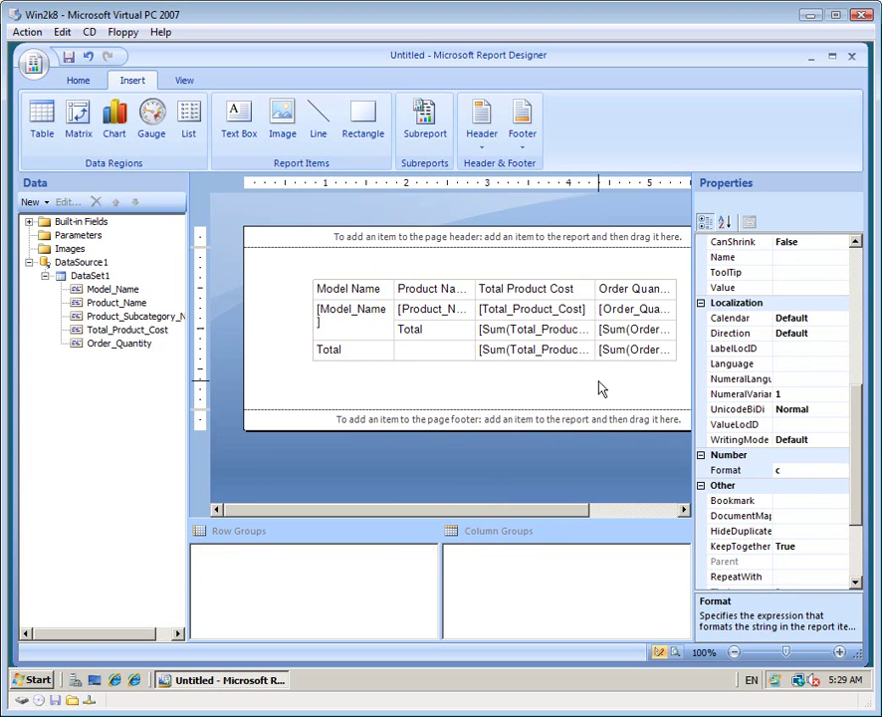
# Select the table's header row and set its BackgroundColor to Red
pyautogui.click(366, 314)
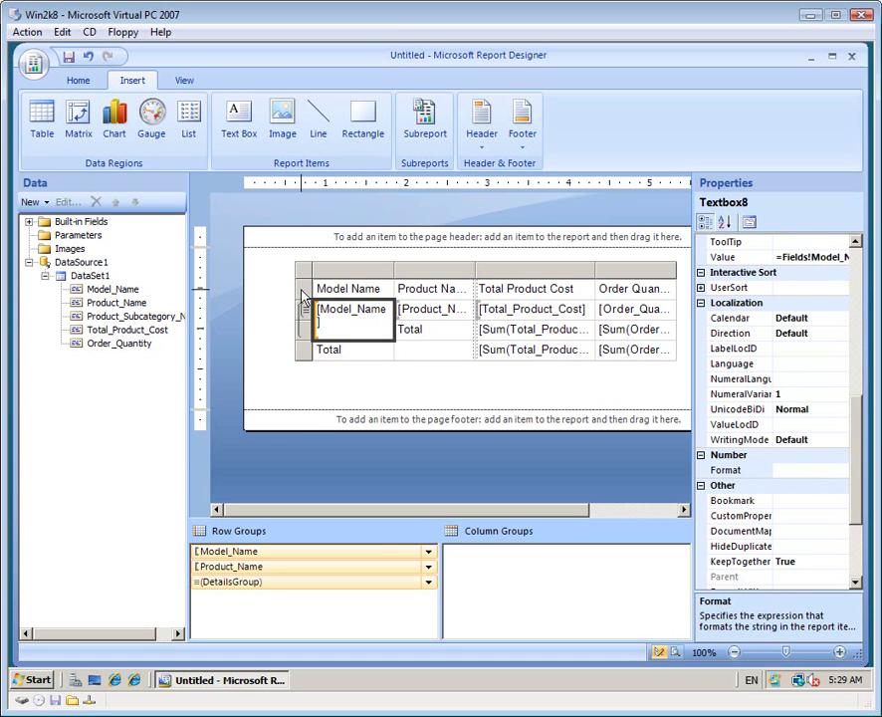
pyautogui.click(303, 290)
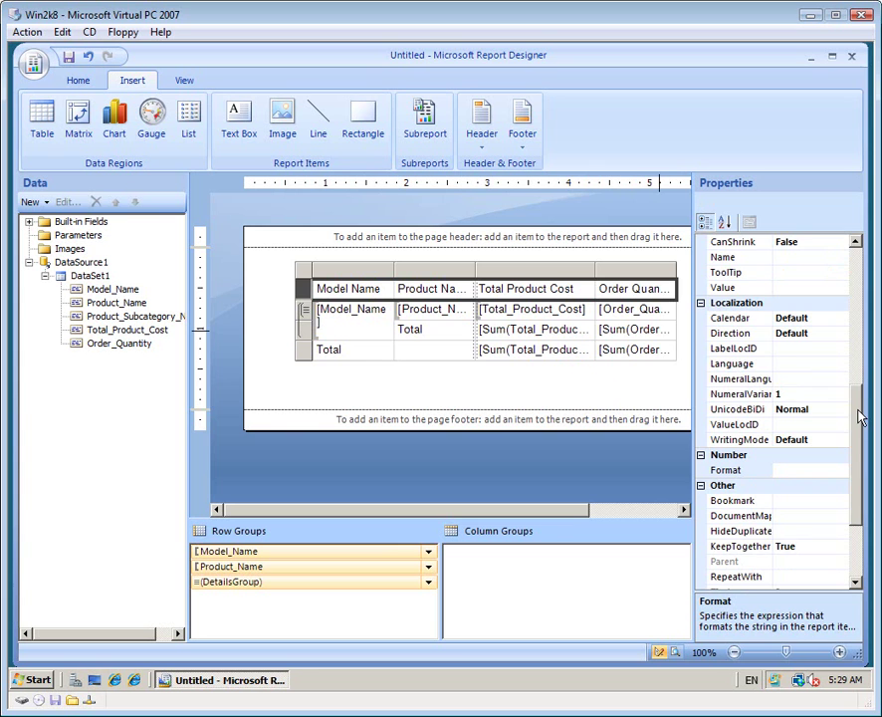
pyautogui.moveTo(858, 414); pyautogui.dragTo(860, 321)
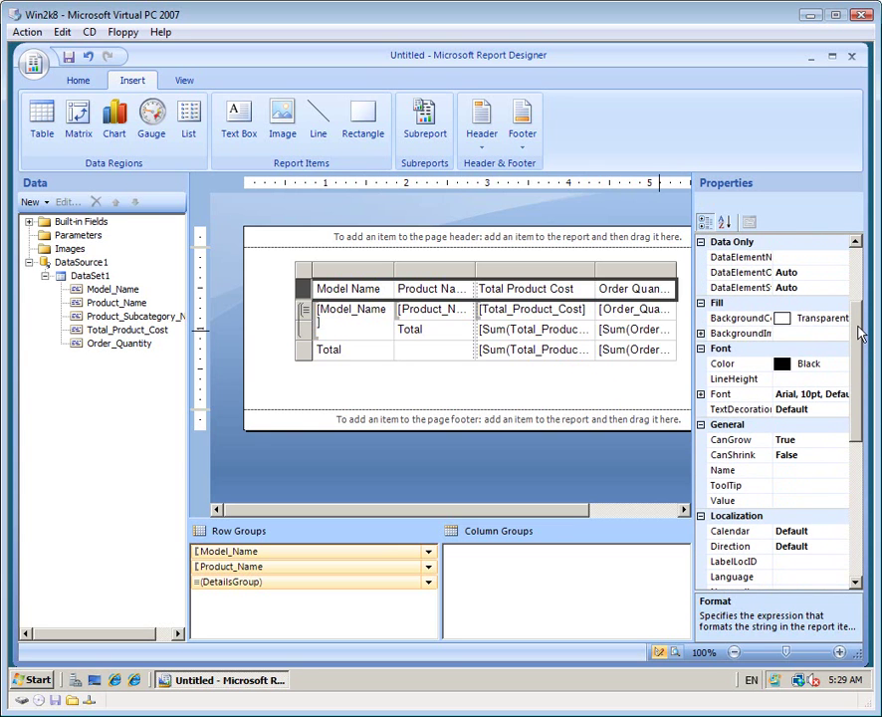
pyautogui.click(845, 319)
pyautogui.click(843, 318)
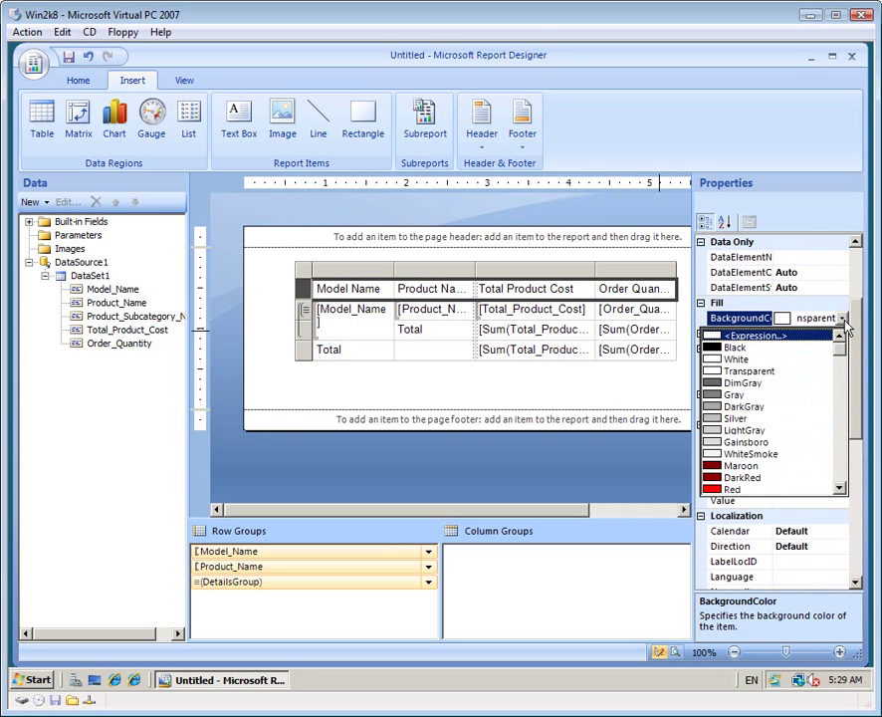
pyautogui.click(743, 491)
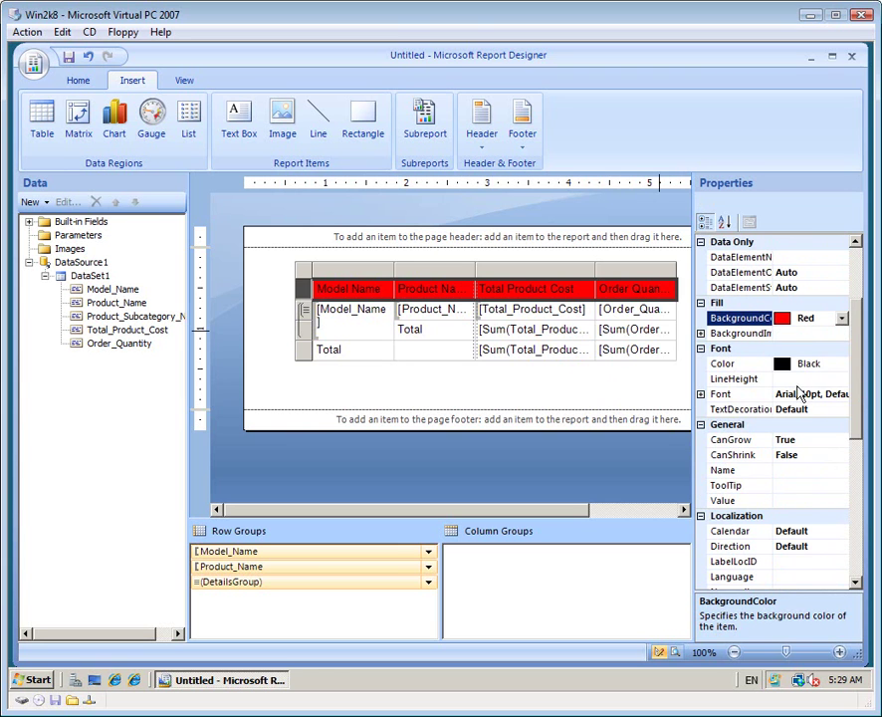
# Make the header row's text Color White and its FontWeight Bold
pyautogui.click(839, 365)
pyautogui.click(843, 364)
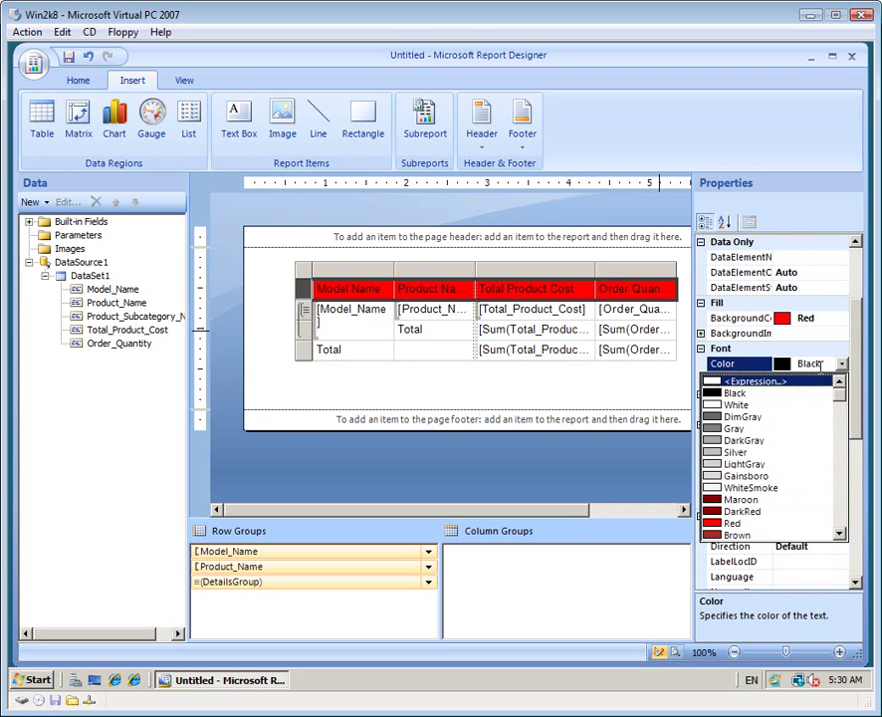
pyautogui.click(757, 411)
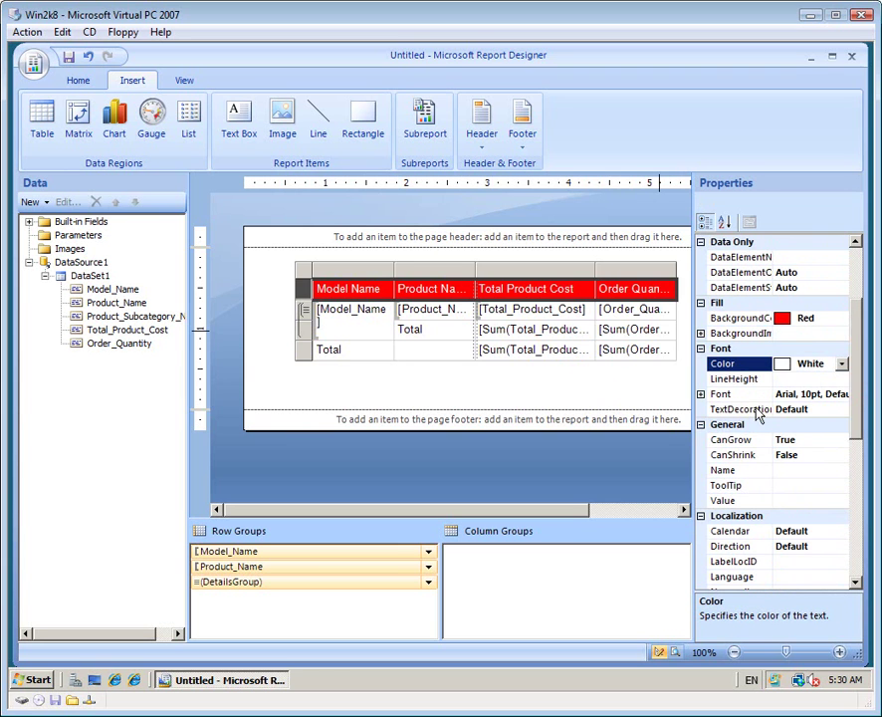
pyautogui.click(702, 395)
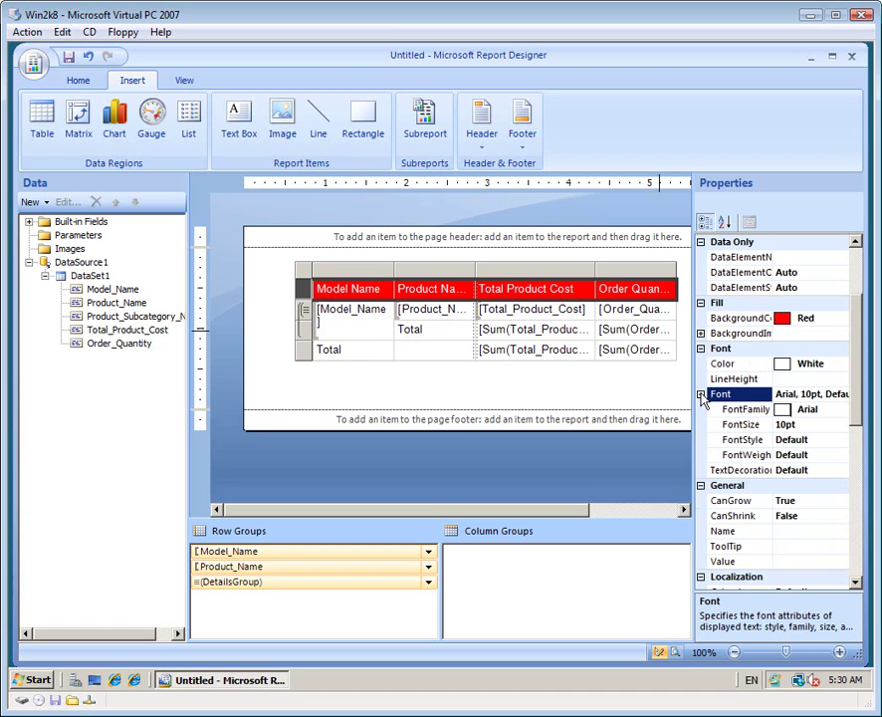
pyautogui.click(832, 456)
pyautogui.click(841, 455)
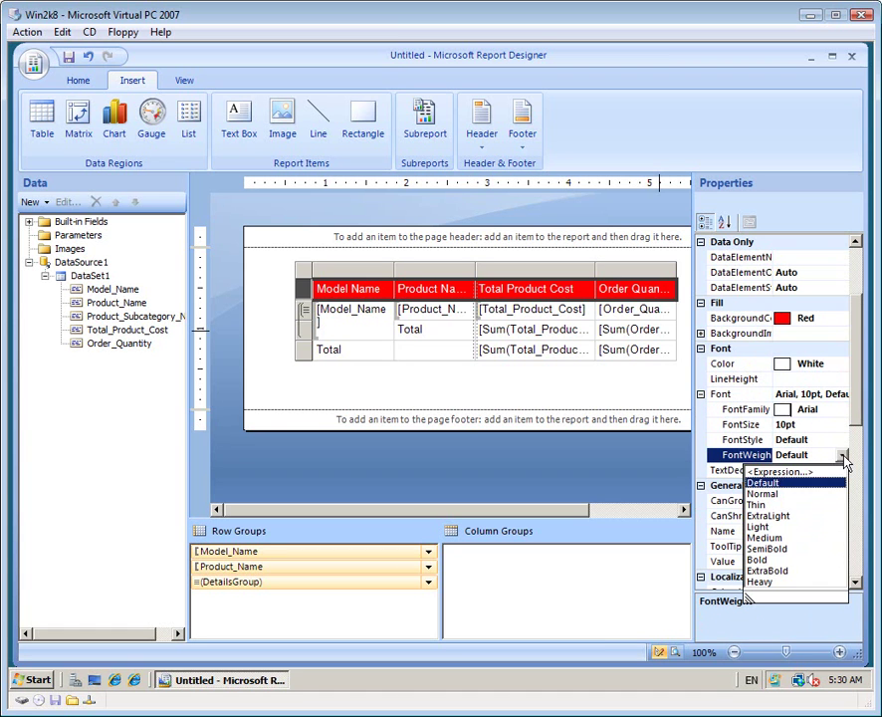
pyautogui.click(761, 561)
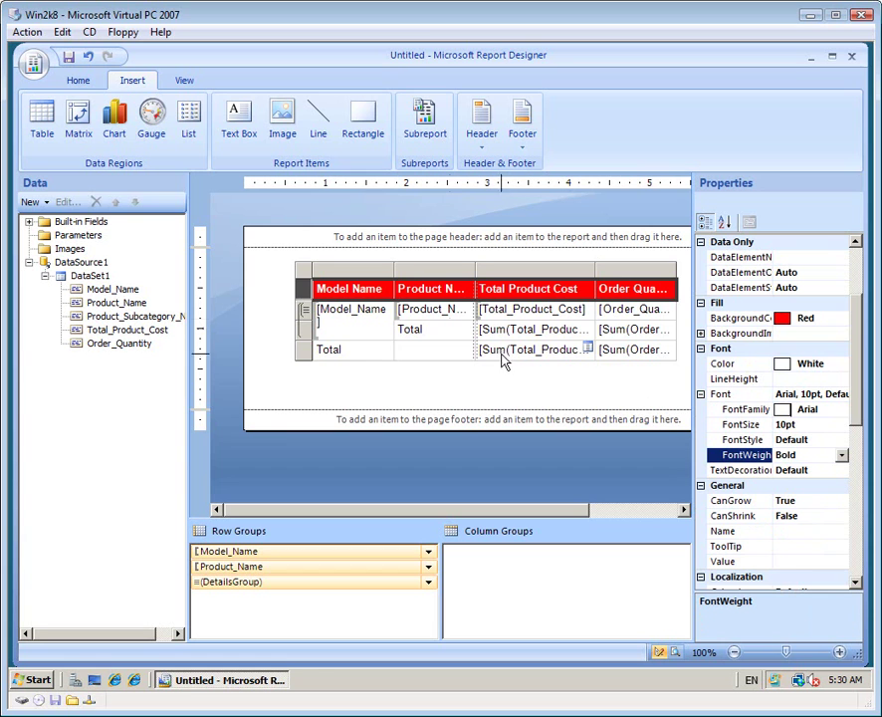
pyautogui.click(77, 82)
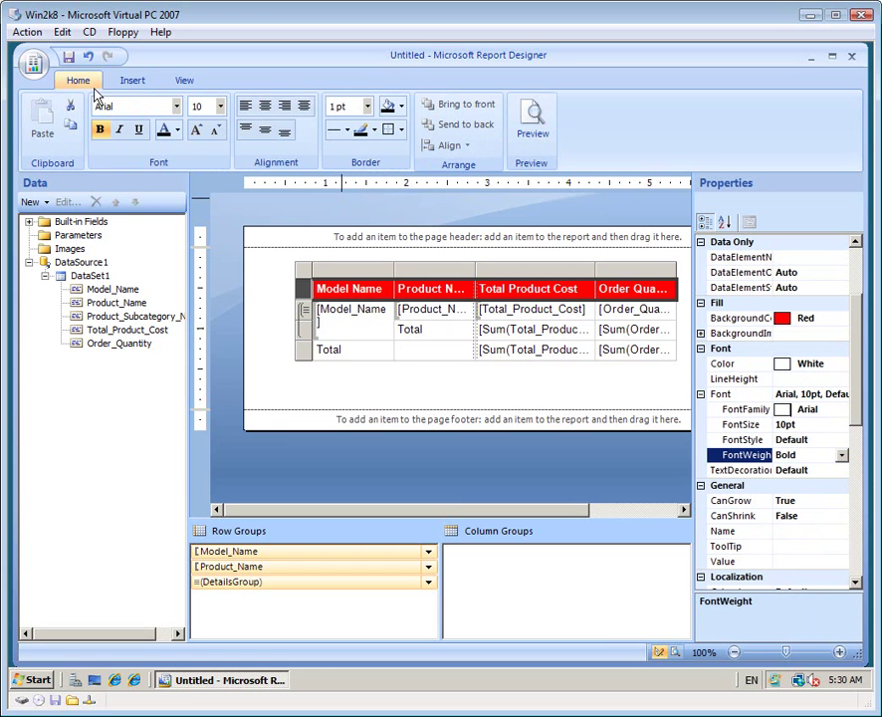
# Render the report in Preview, then save it on the Desktop under the name test.rdl
pyautogui.click(533, 120)
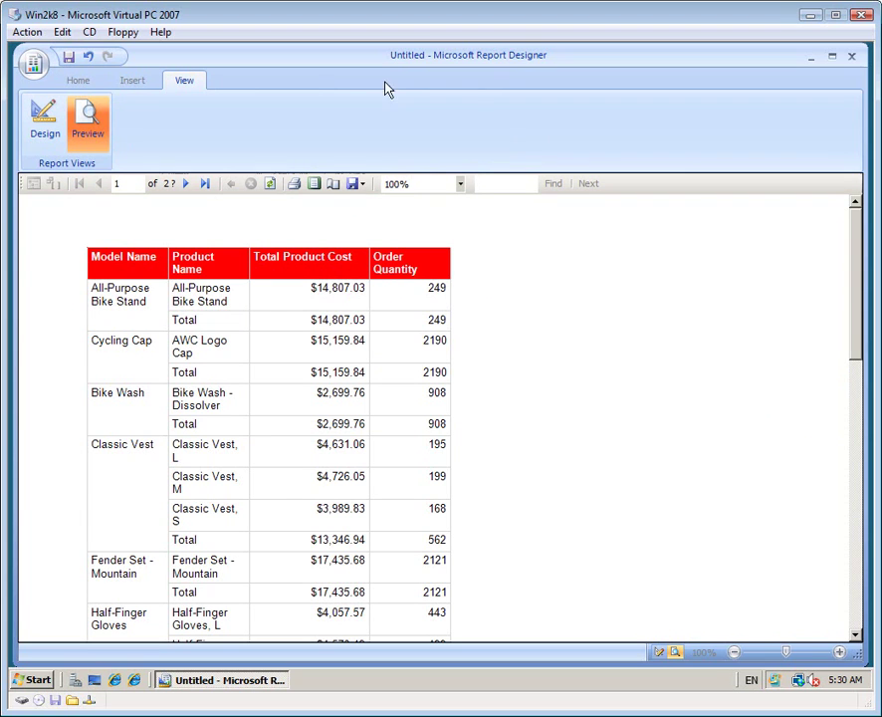
pyautogui.click(68, 57)
pyautogui.click(94, 154)
pyautogui.write('test')
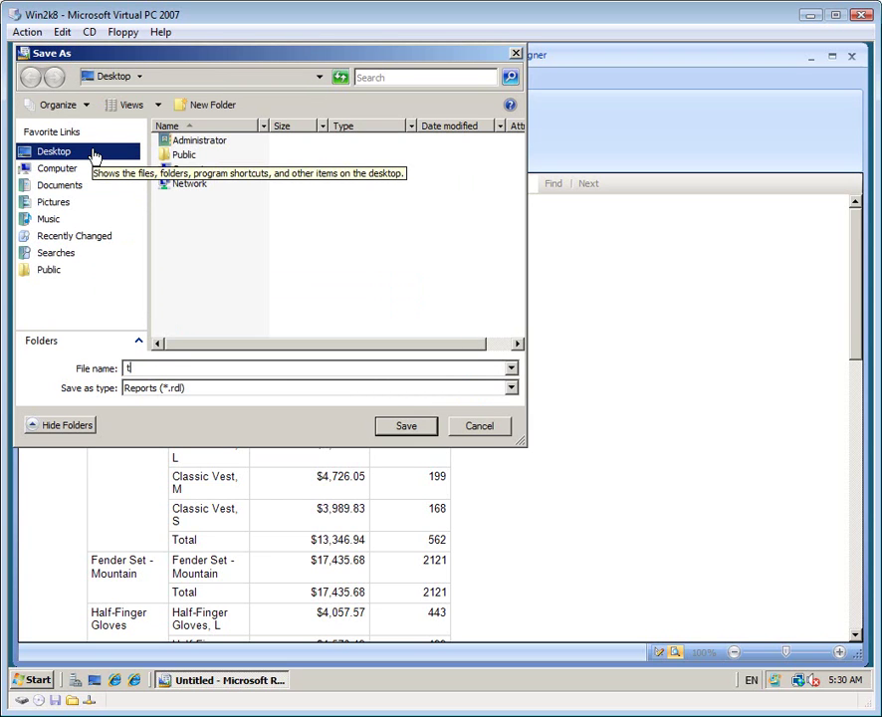
pyautogui.click(418, 430)
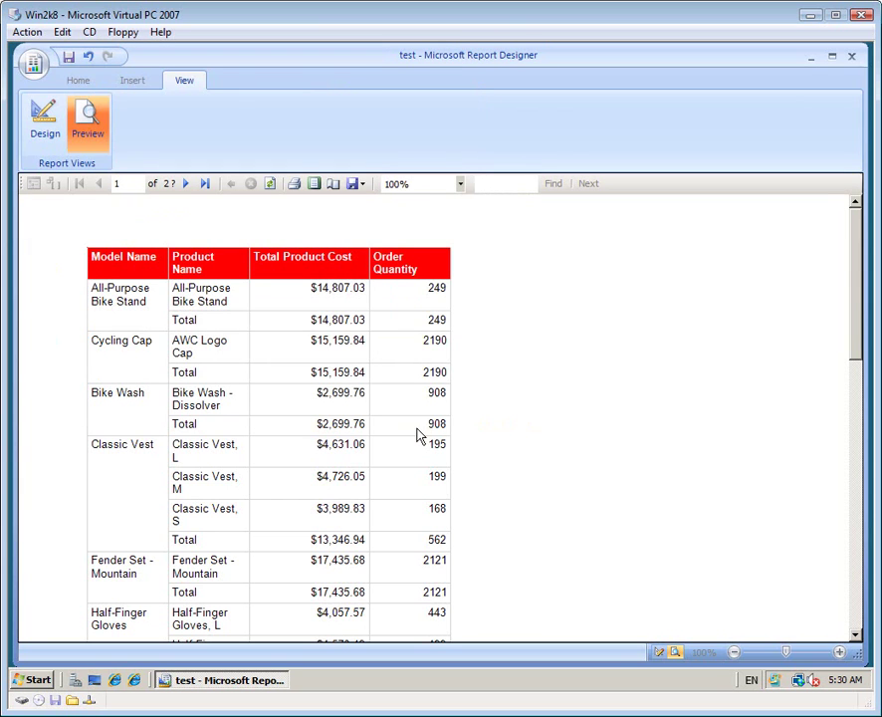
pyautogui.click(33, 63)
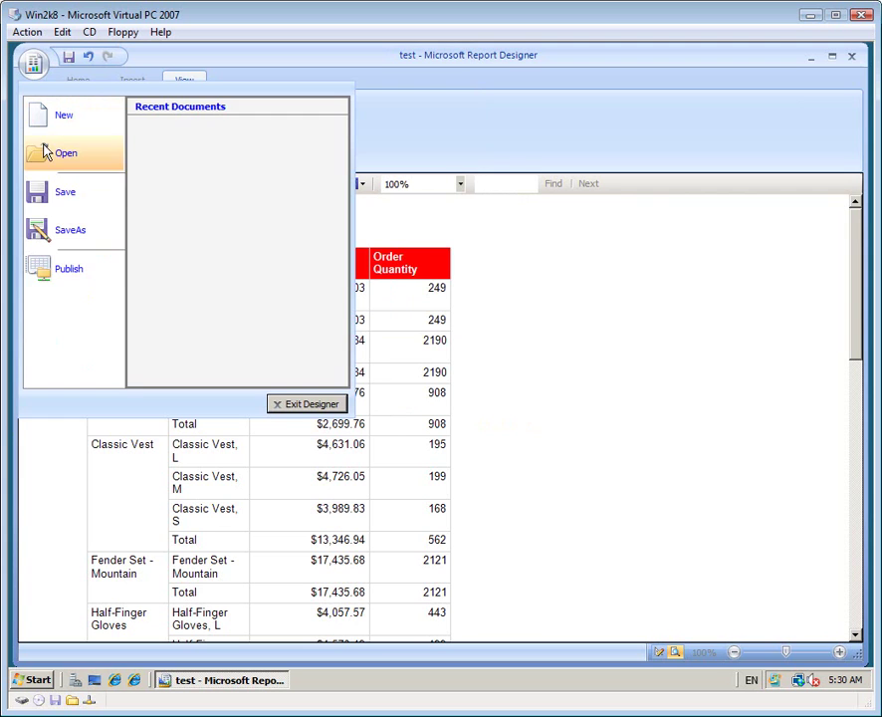
pyautogui.click(48, 274)
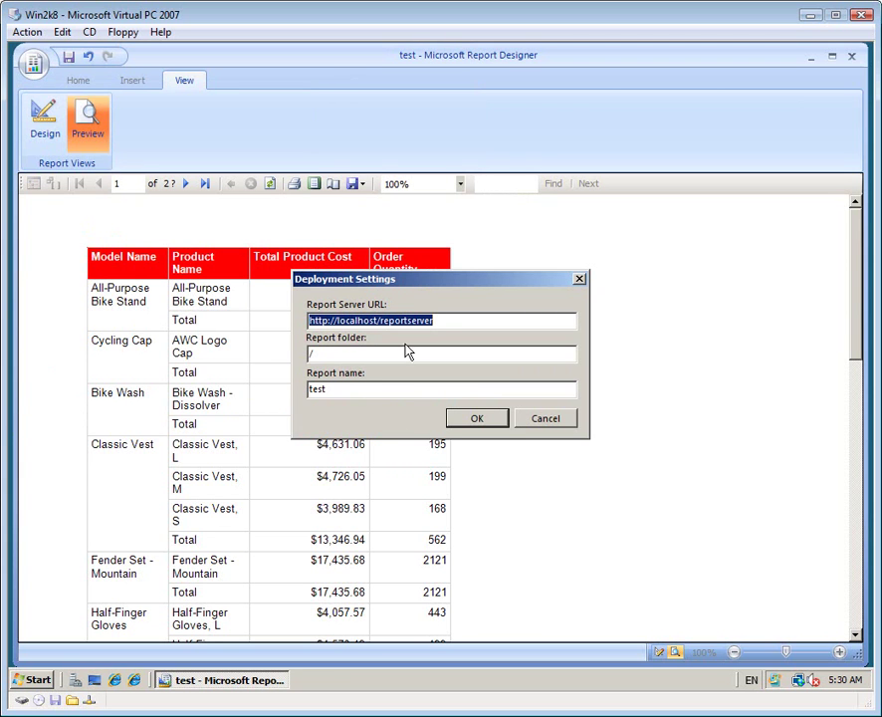
pyautogui.click(441, 320)
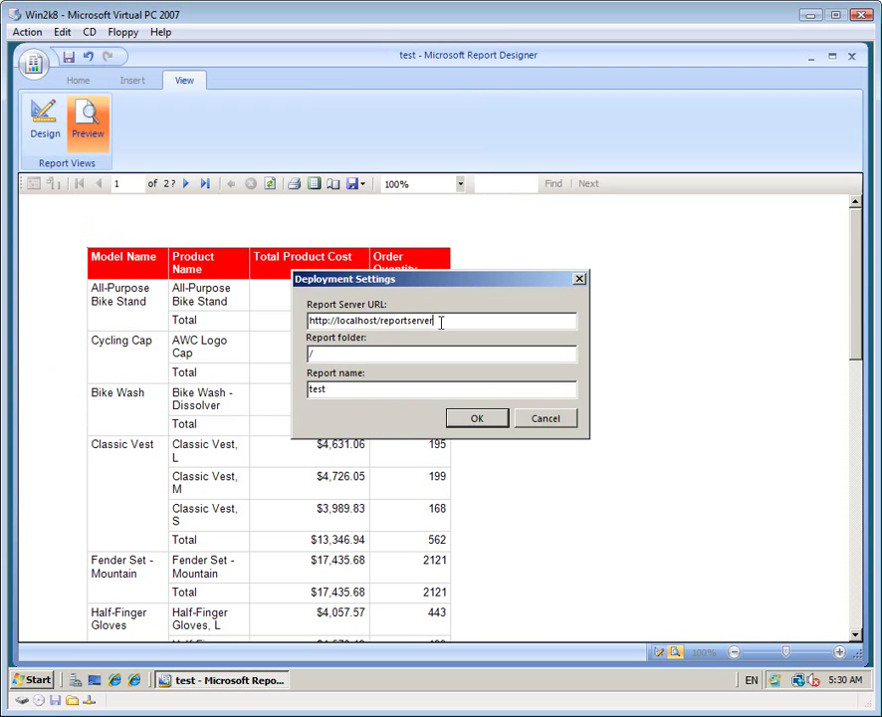
pyautogui.moveTo(442, 320); pyautogui.dragTo(304, 321)
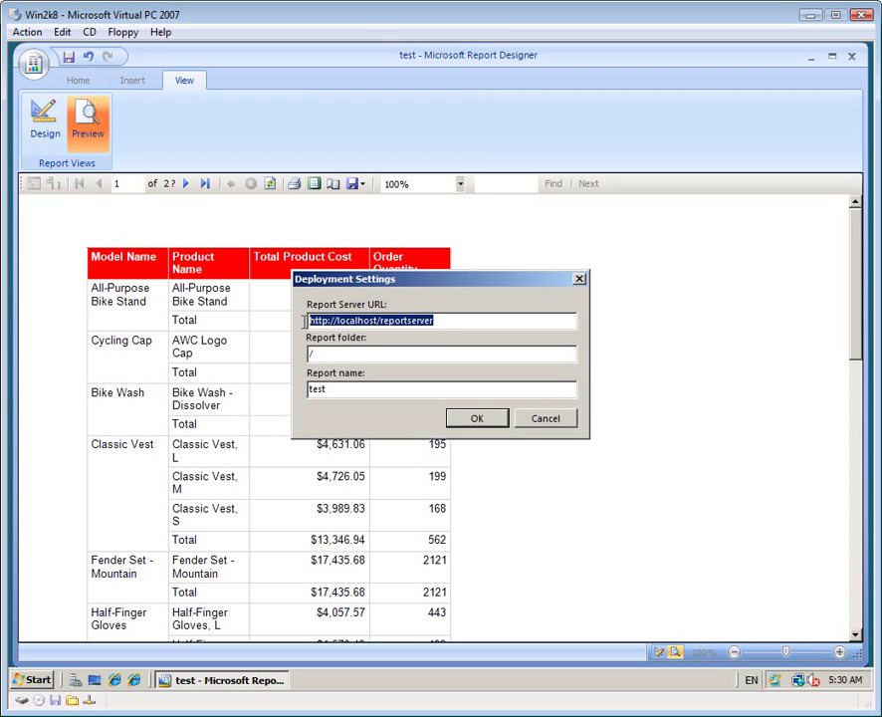
pyautogui.click(474, 416)
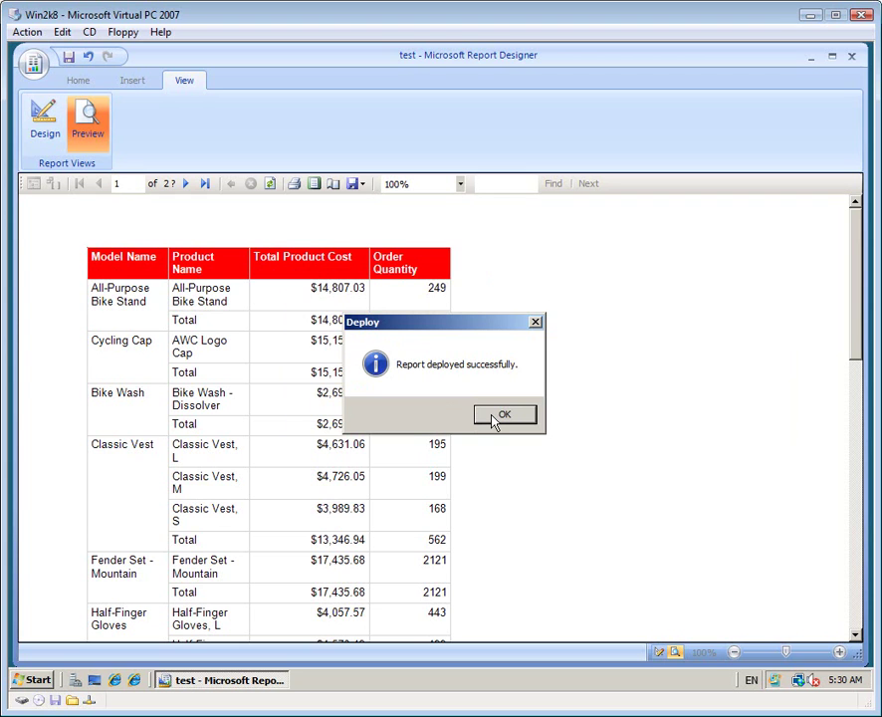
pyautogui.click(495, 418)
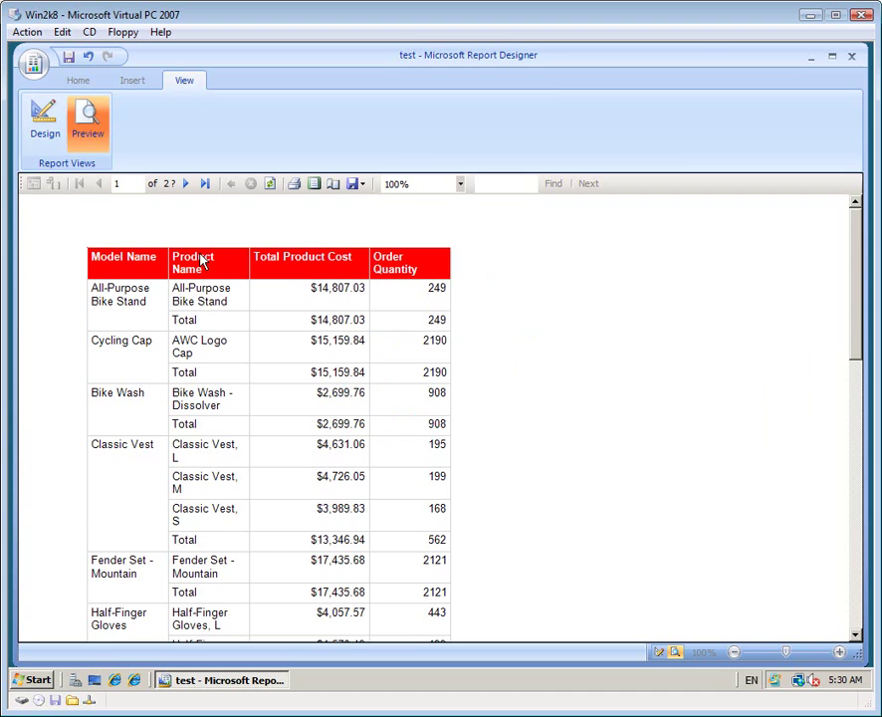
# Switch from the rendered preview back to the Design view of the grouped table
pyautogui.click(44, 121)
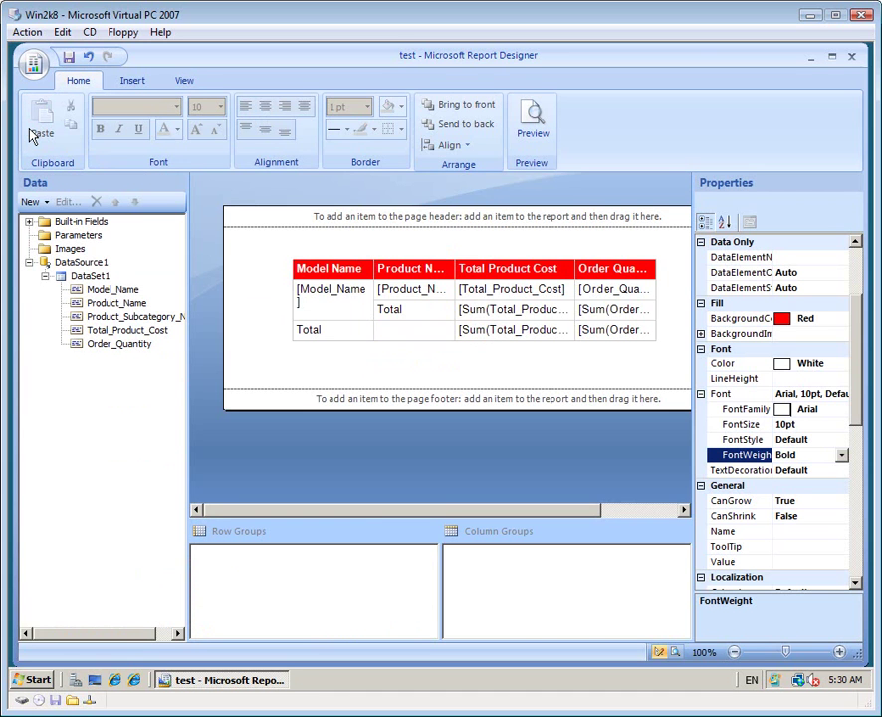